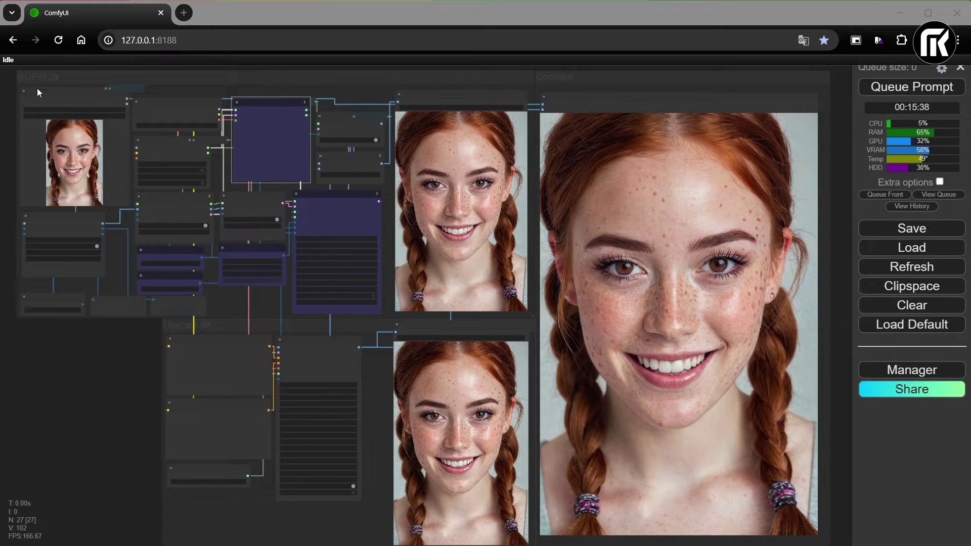
Step: Examine the finished workflow's SUPIR 2k and Upscale 8K groups, including the checkpoint, SUPIR model, prompts and upscale model nodes
{"action": "scroll", "coordinate": [65, 94], "scroll_direction": "up", "scroll_amount": 1}
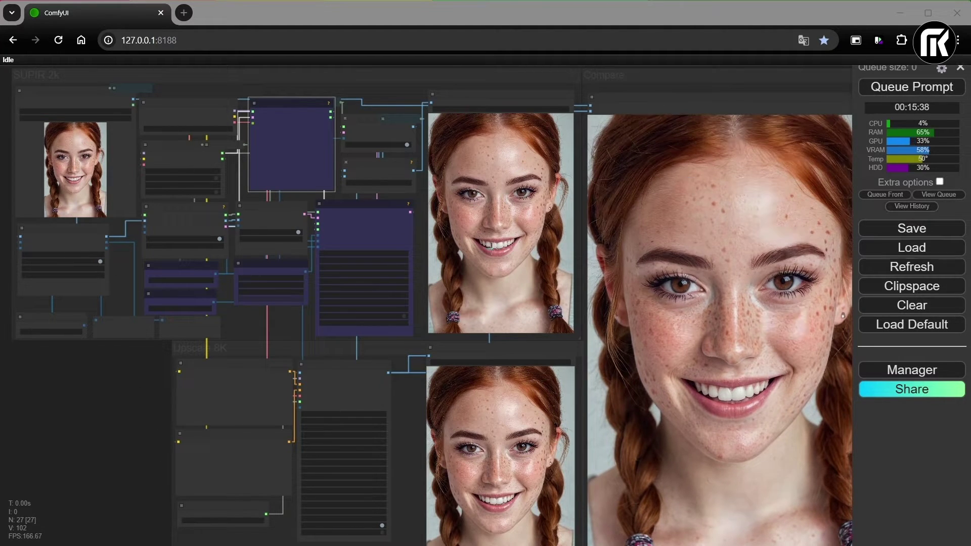
{"action": "scroll", "coordinate": [188, 178], "scroll_direction": "up", "scroll_amount": 4}
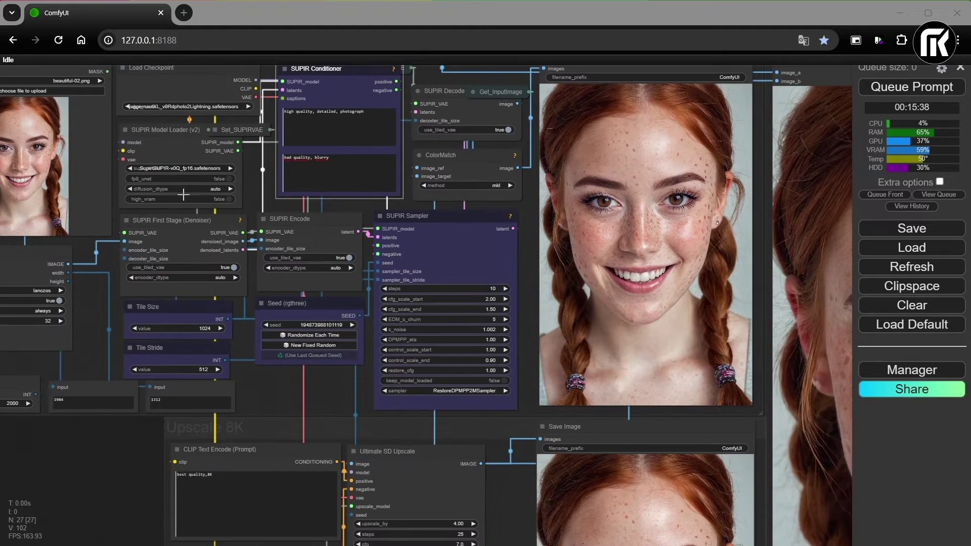
{"action": "left_click_drag", "start_coordinate": [215, 205], "coordinate": [386, 247]}
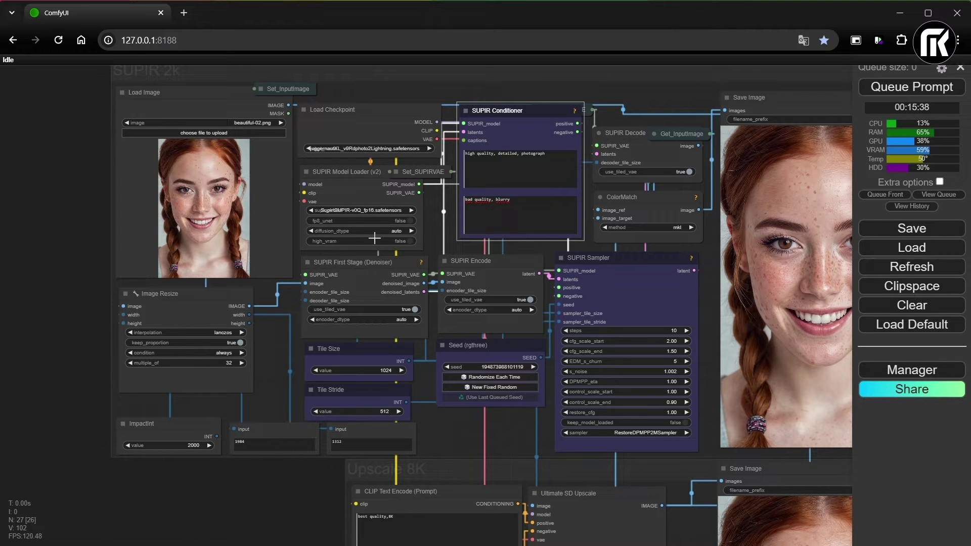
{"action": "left_click_drag", "start_coordinate": [528, 383], "coordinate": [458, 221]}
{"action": "left_click_drag", "start_coordinate": [465, 406], "coordinate": [512, 310]}
{"action": "scroll", "coordinate": [395, 472], "scroll_direction": "up", "scroll_amount": 5}
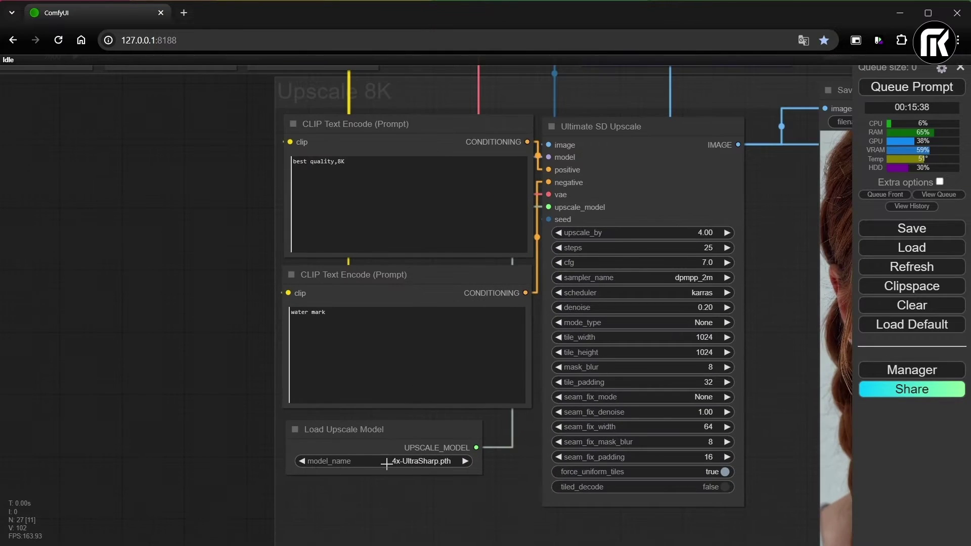
{"action": "scroll", "coordinate": [384, 274], "scroll_direction": "down", "scroll_amount": 4}
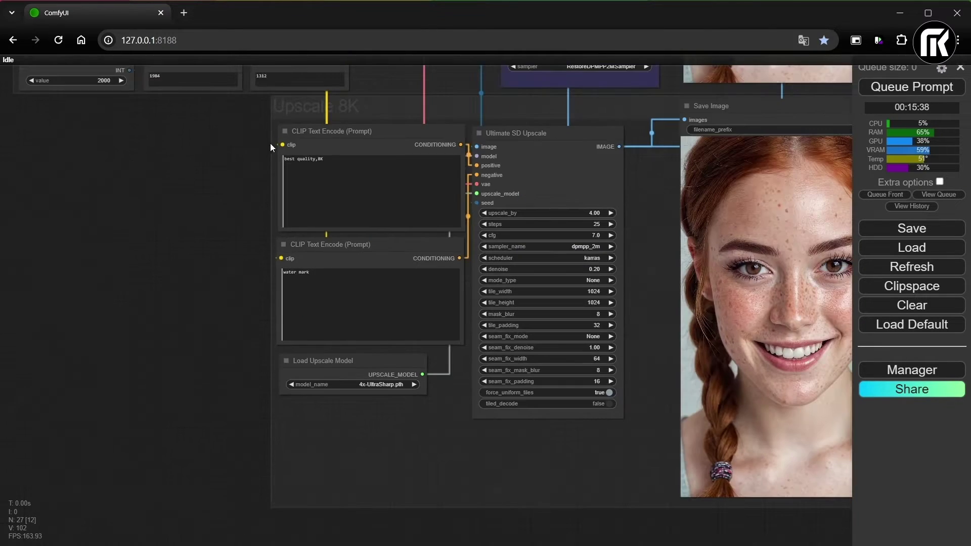
{"action": "left_click_drag", "start_coordinate": [263, 163], "coordinate": [327, 482]}
{"action": "left_click_drag", "start_coordinate": [383, 143], "coordinate": [390, 246]}
{"action": "scroll", "coordinate": [340, 157], "scroll_direction": "up", "scroll_amount": 7}
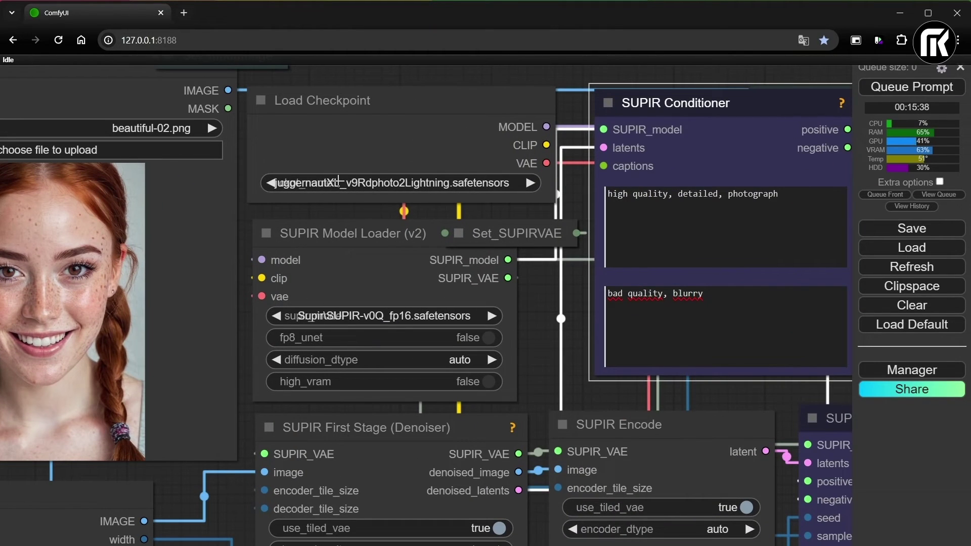
{"action": "scroll", "coordinate": [517, 320], "scroll_direction": "down", "scroll_amount": 5}
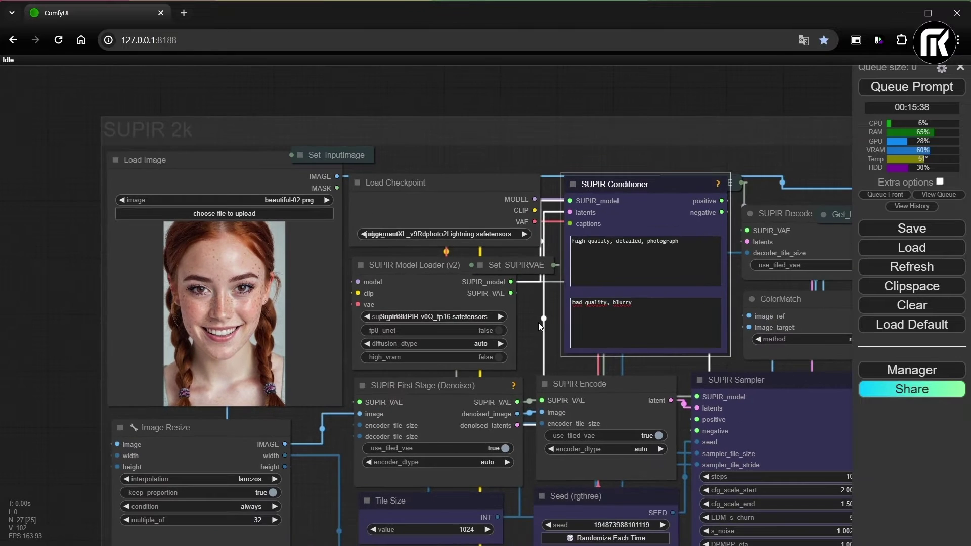
{"action": "left_click_drag", "start_coordinate": [538, 323], "coordinate": [436, 207]}
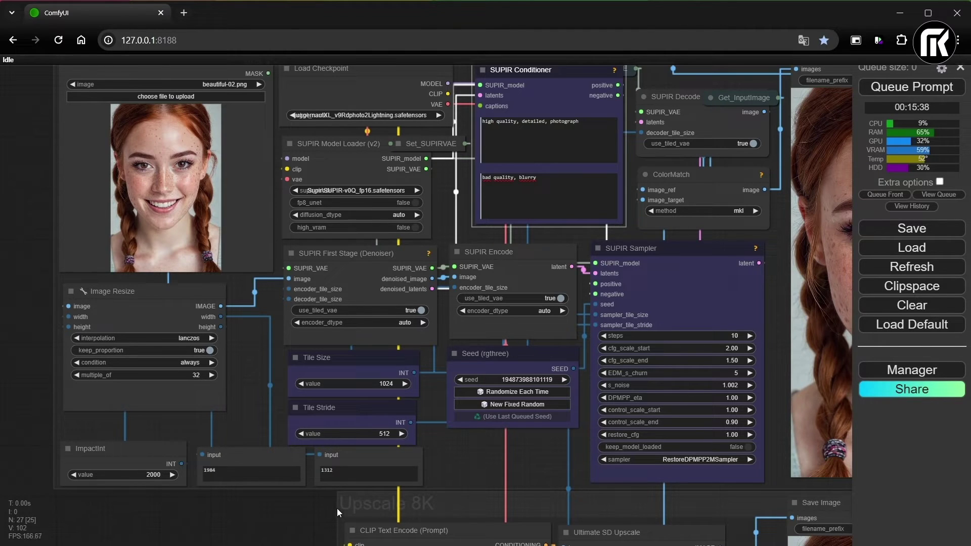
Step: Examine the SUPIR Sampler, Image Resize, Tile Size and Tile Stride settings and how they feed the output images
{"action": "left_click_drag", "start_coordinate": [648, 469], "coordinate": [550, 257]}
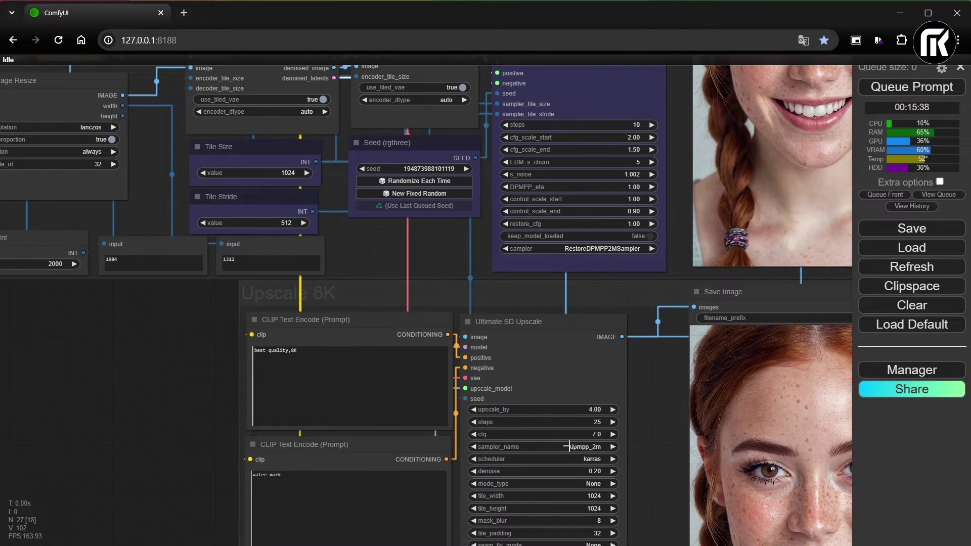
{"action": "scroll", "coordinate": [596, 311], "scroll_direction": "up", "scroll_amount": 4}
{"action": "scroll", "coordinate": [596, 311], "scroll_direction": "left", "scroll_amount": 1}
{"action": "left_click_drag", "start_coordinate": [611, 366], "coordinate": [663, 405]}
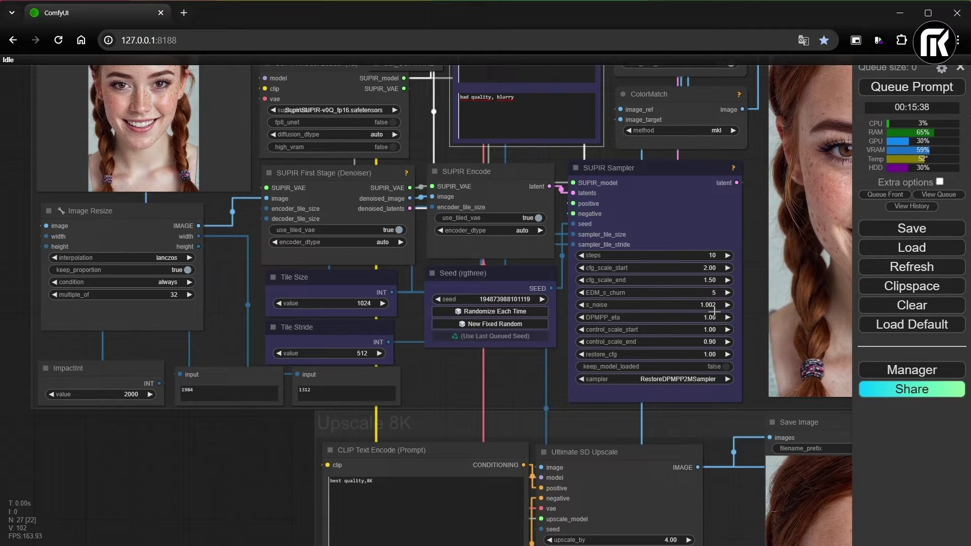
{"action": "scroll", "coordinate": [747, 316], "scroll_direction": "down", "scroll_amount": 4}
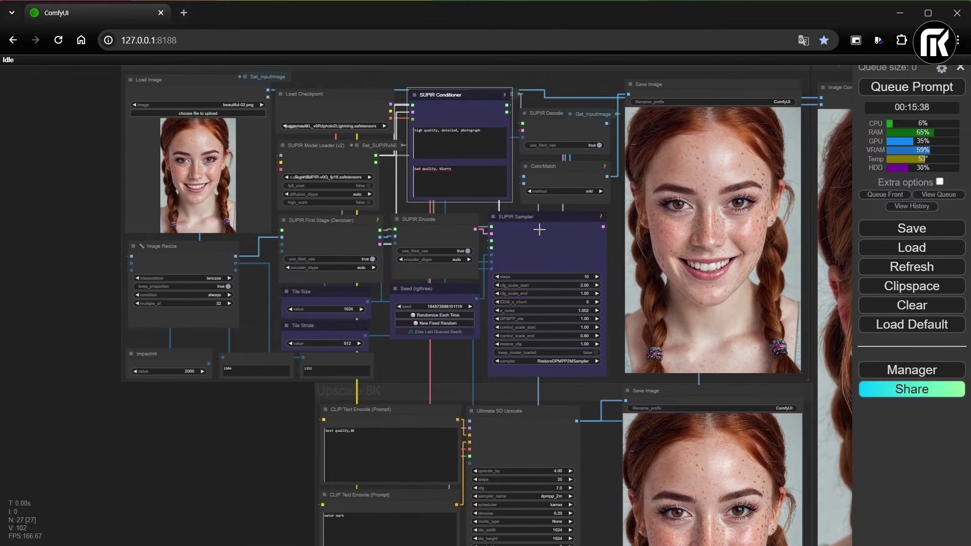
{"action": "scroll", "coordinate": [530, 253], "scroll_direction": "up", "scroll_amount": 2}
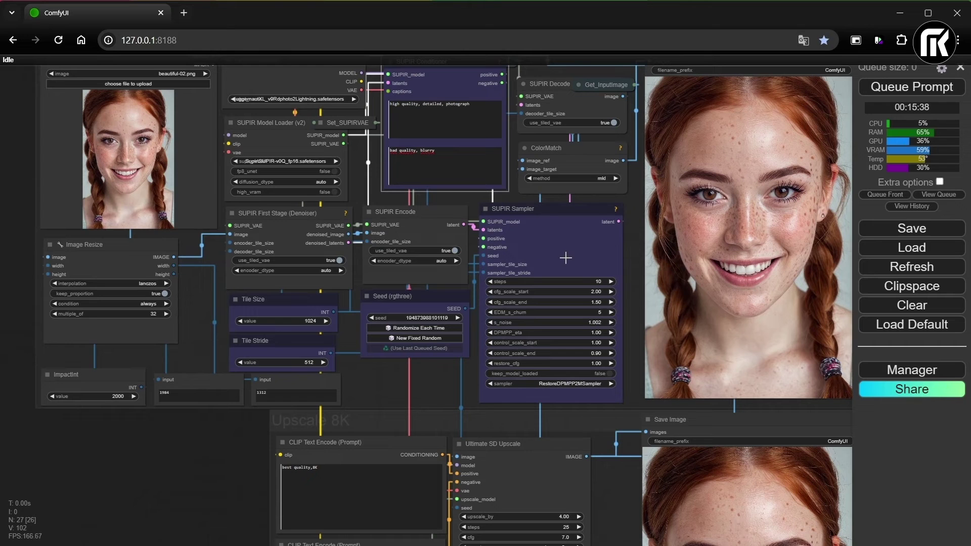
{"action": "left_click_drag", "start_coordinate": [564, 267], "coordinate": [672, 228]}
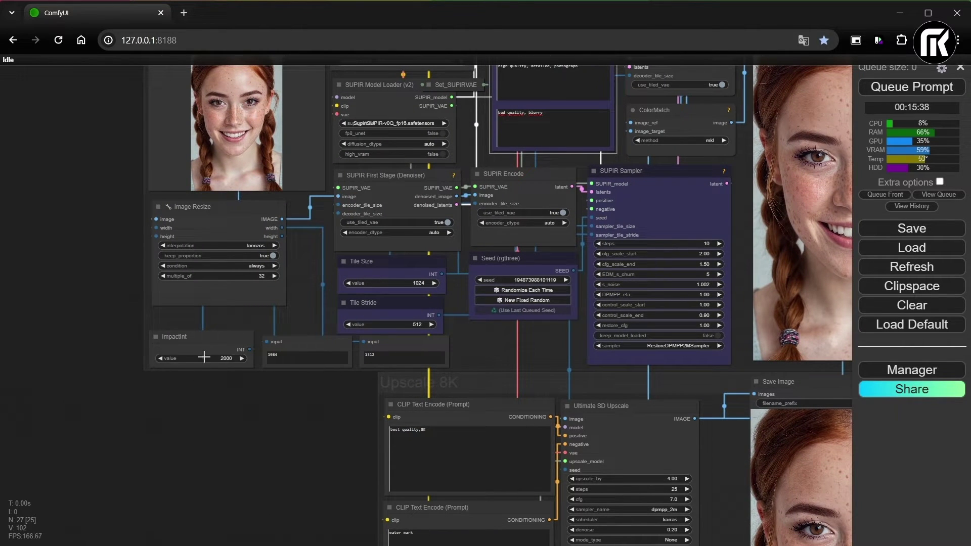
{"action": "scroll", "coordinate": [224, 356], "scroll_direction": "up", "scroll_amount": 4}
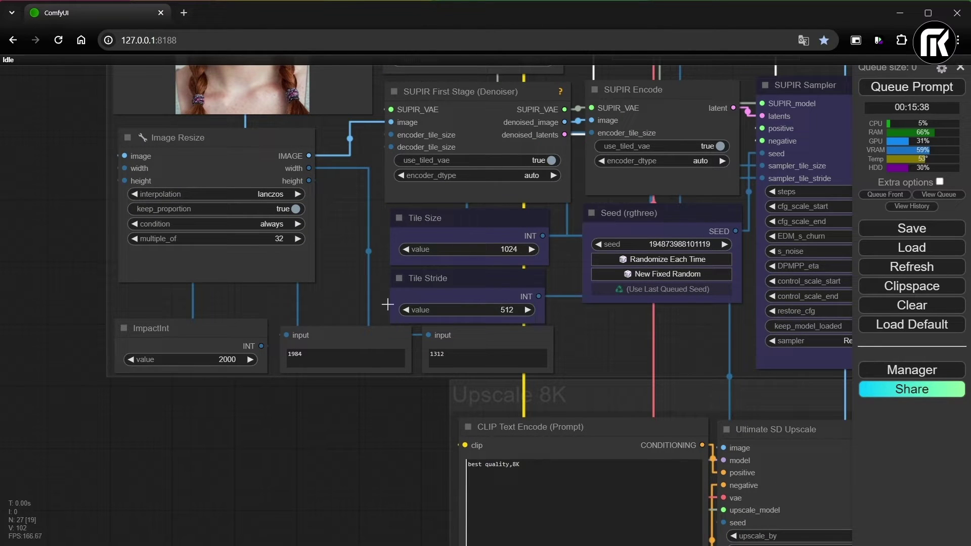
{"action": "scroll", "coordinate": [320, 302], "scroll_direction": "down", "scroll_amount": 2}
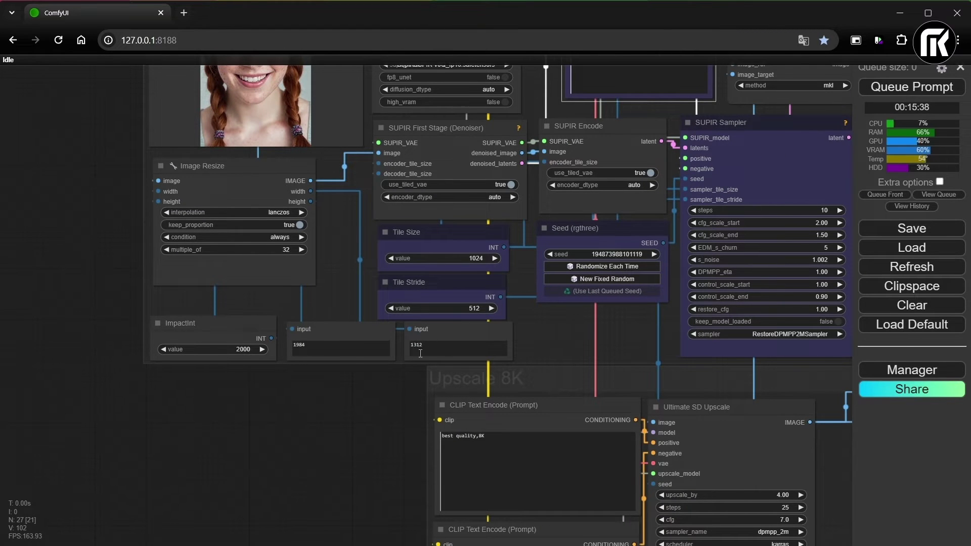
{"action": "left_click_drag", "start_coordinate": [498, 331], "coordinate": [359, 317]}
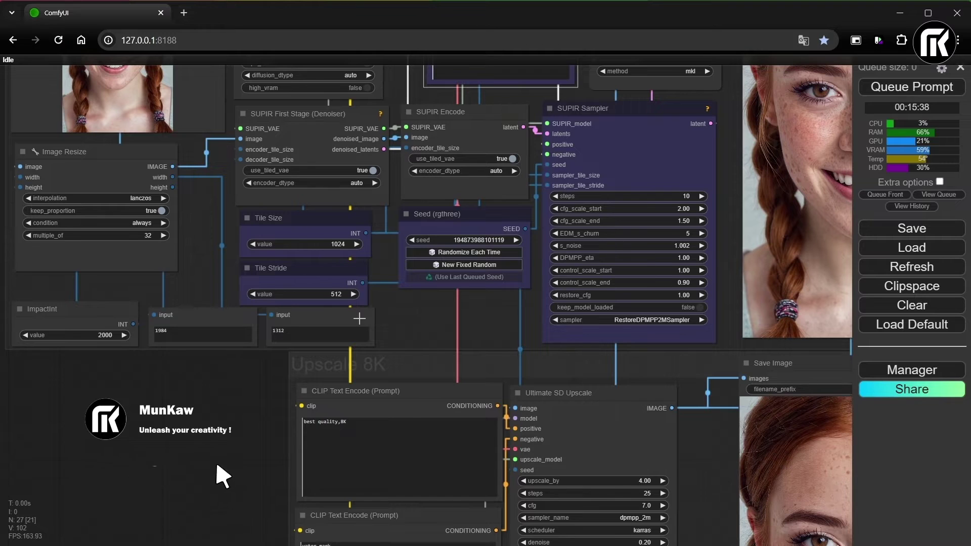
{"action": "scroll", "coordinate": [359, 318], "scroll_direction": "down", "scroll_amount": 1}
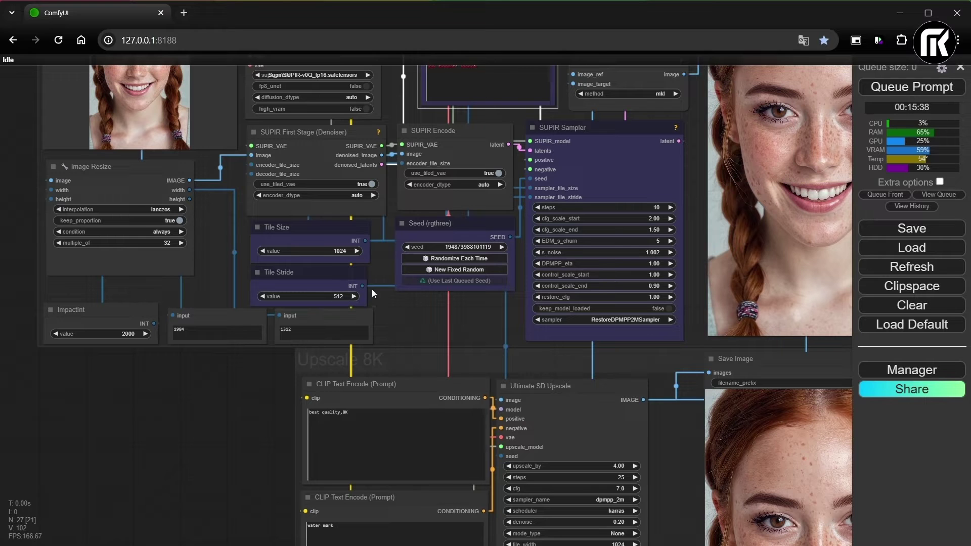
{"action": "scroll", "coordinate": [438, 326], "scroll_direction": "down", "scroll_amount": 5}
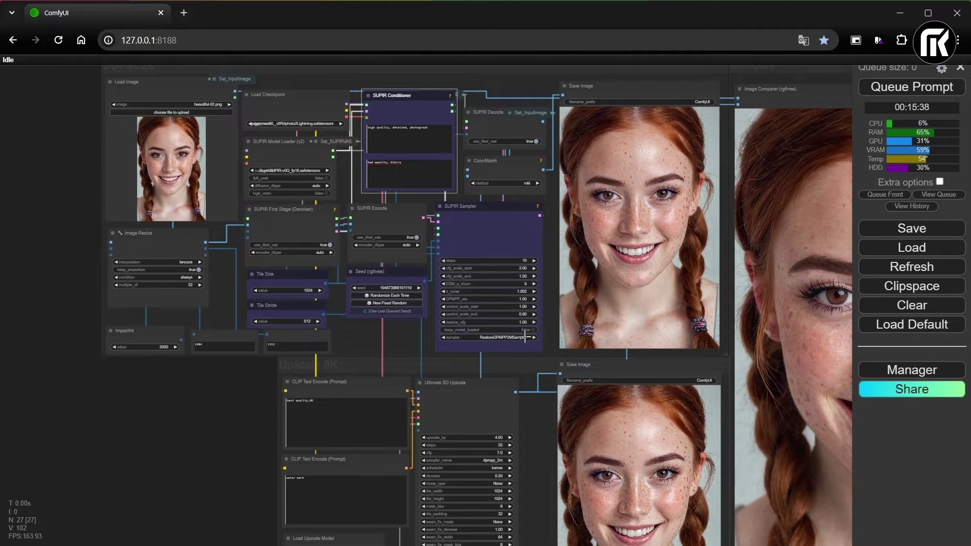
{"action": "left_click_drag", "start_coordinate": [525, 337], "coordinate": [384, 318]}
{"action": "scroll", "coordinate": [440, 329], "scroll_direction": "down", "scroll_amount": 1}
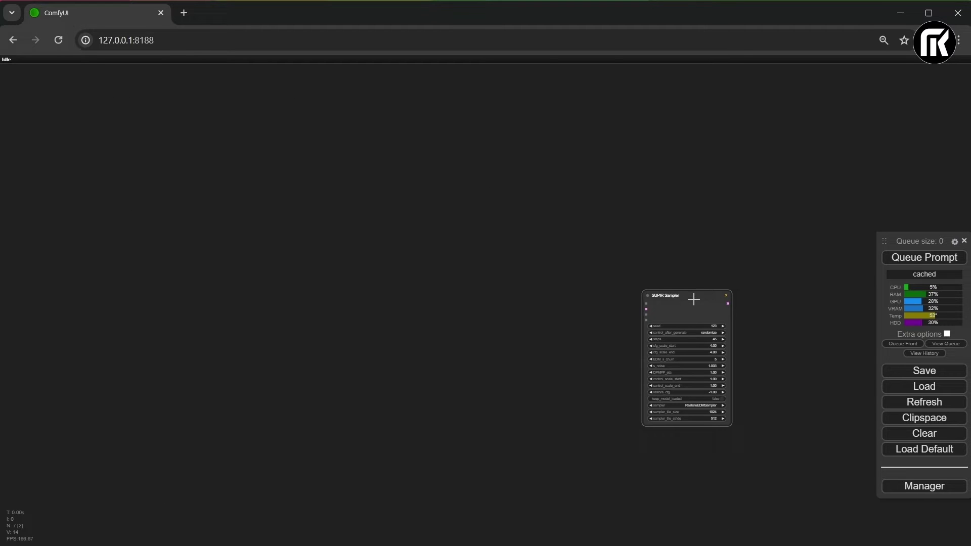
Step: Reposition the SUPIR Sampler, add a SUPIR Conditioner beside it, and connect the conditioner's positive and negative outputs to the sampler
{"action": "left_click_drag", "start_coordinate": [693, 299], "coordinate": [710, 211]}
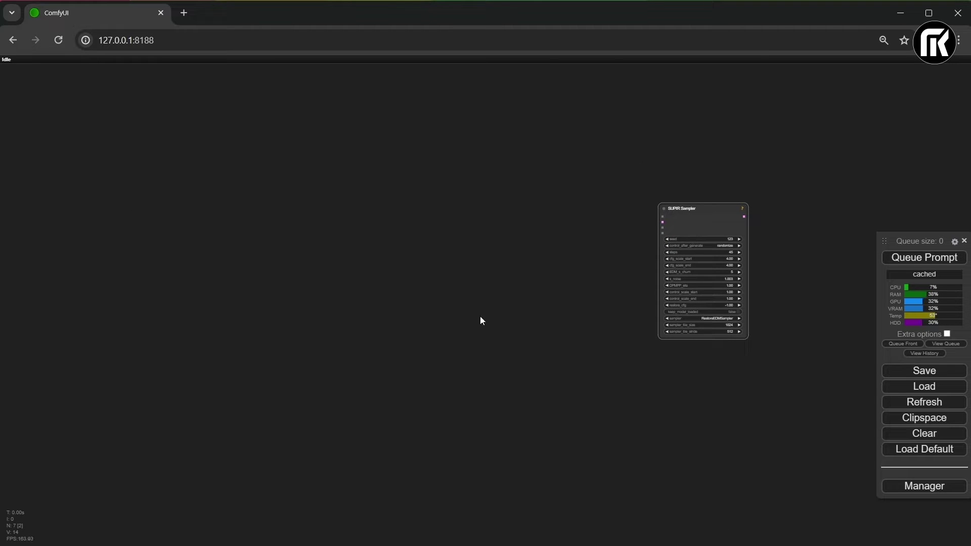
{"action": "scroll", "coordinate": [694, 227], "scroll_direction": "up", "scroll_amount": 5}
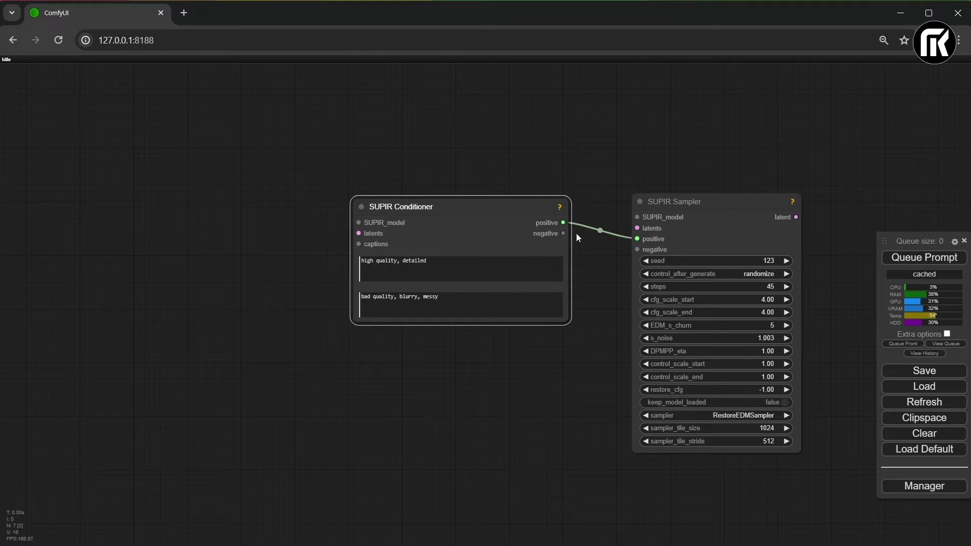
{"action": "left_click_drag", "start_coordinate": [564, 232], "coordinate": [636, 253]}
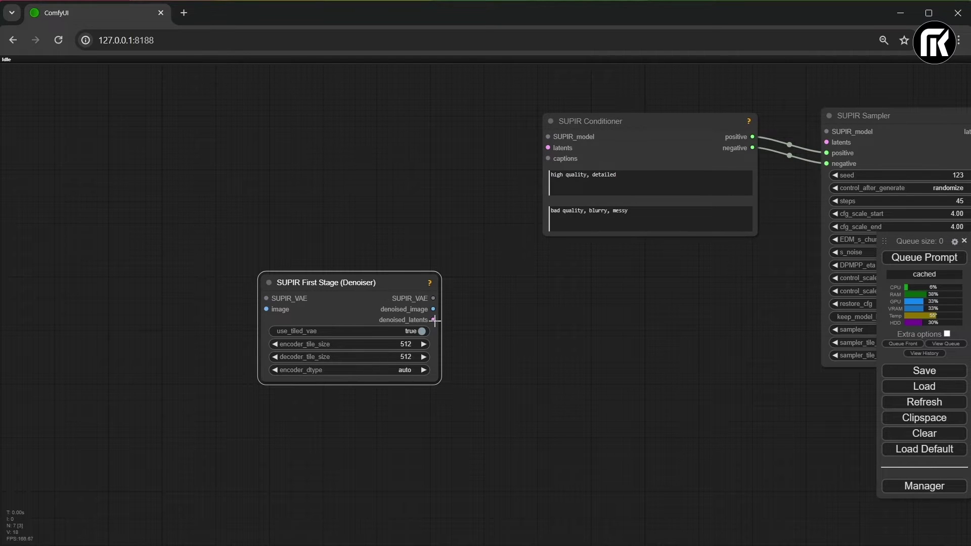
Step: Connect the First Stage Denoiser's denoised_latents to the SUPIR Conditioner, and its SUPIR_VAE and denoised_image outputs to a SUPIR Encode node
{"action": "left_click_drag", "start_coordinate": [434, 320], "coordinate": [550, 145]}
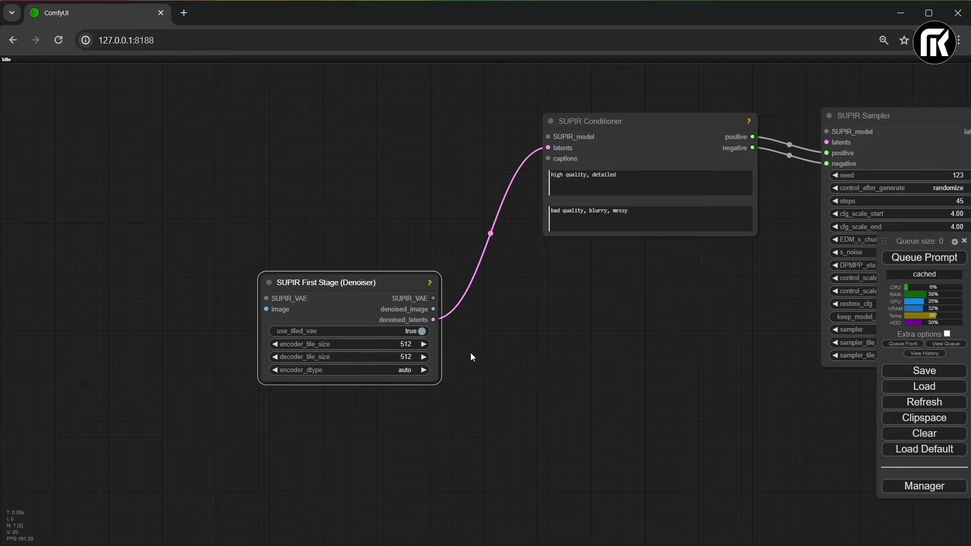
{"action": "scroll", "coordinate": [475, 372], "scroll_direction": "down", "scroll_amount": 5}
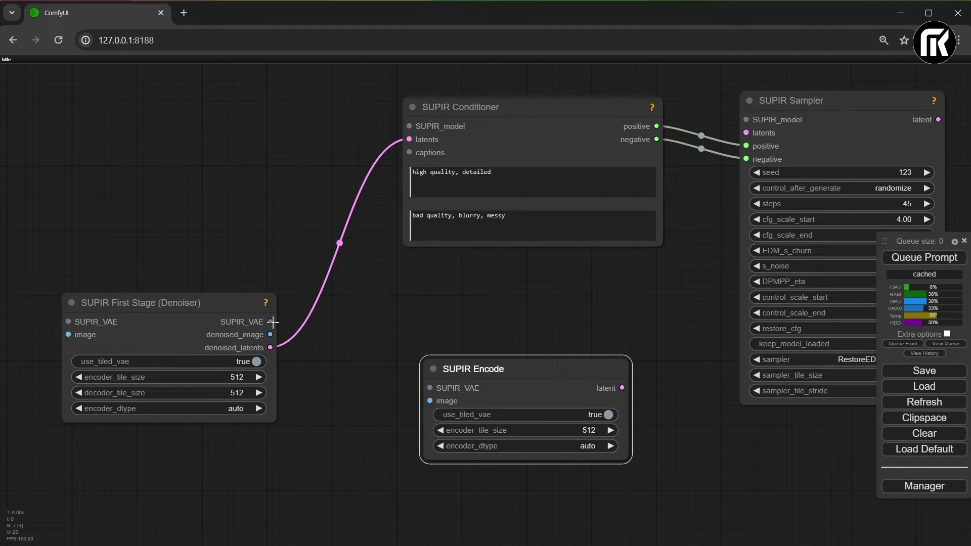
{"action": "left_click_drag", "start_coordinate": [270, 322], "coordinate": [430, 389]}
{"action": "left_click_drag", "start_coordinate": [272, 335], "coordinate": [431, 399]}
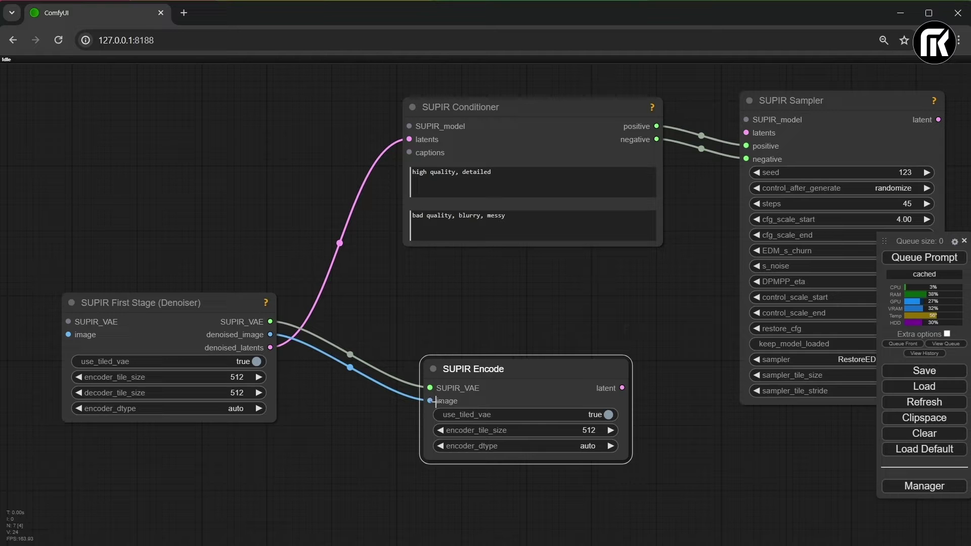
Step: Route the SUPIR_VAE output of a SUPIR Model Loader (Legacy) through a Set_SUPIRVAE node into the First Stage Denoiser
{"action": "left_click_drag", "start_coordinate": [505, 219], "coordinate": [265, 173]}
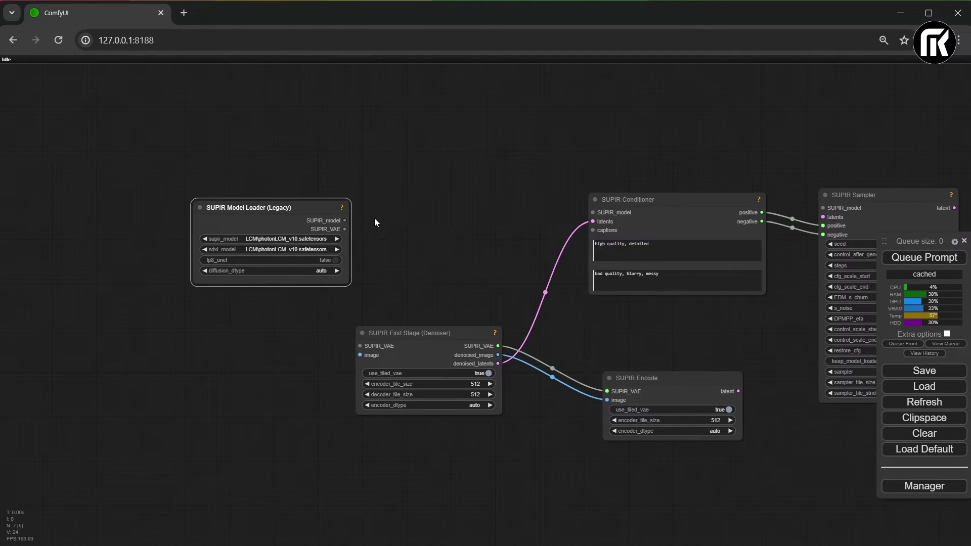
{"action": "scroll", "coordinate": [375, 217], "scroll_direction": "up", "scroll_amount": 3}
{"action": "left_click_drag", "start_coordinate": [127, 159], "coordinate": [186, 117]}
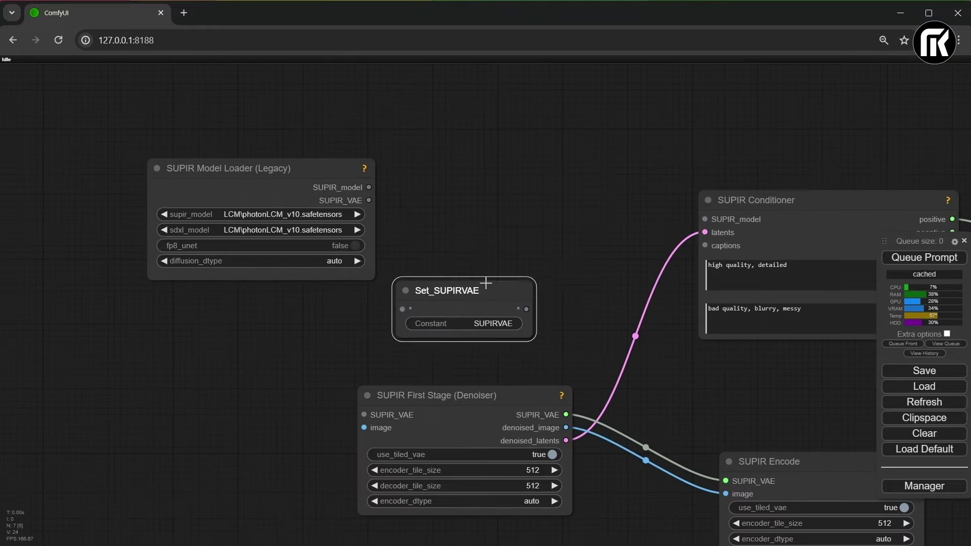
{"action": "left_click_drag", "start_coordinate": [486, 284], "coordinate": [438, 219]}
{"action": "left_click_drag", "start_coordinate": [370, 201], "coordinate": [440, 233]}
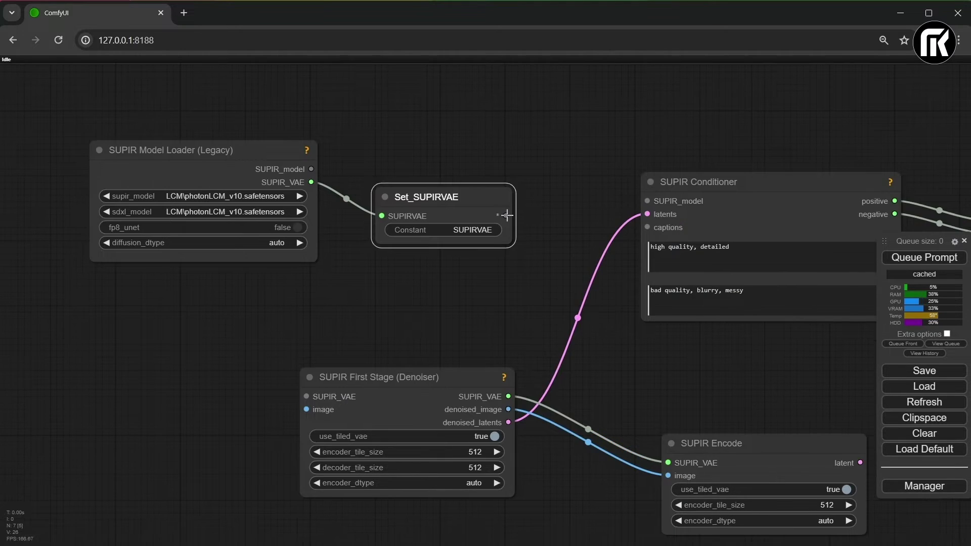
{"action": "left_click_drag", "start_coordinate": [506, 216], "coordinate": [310, 390]}
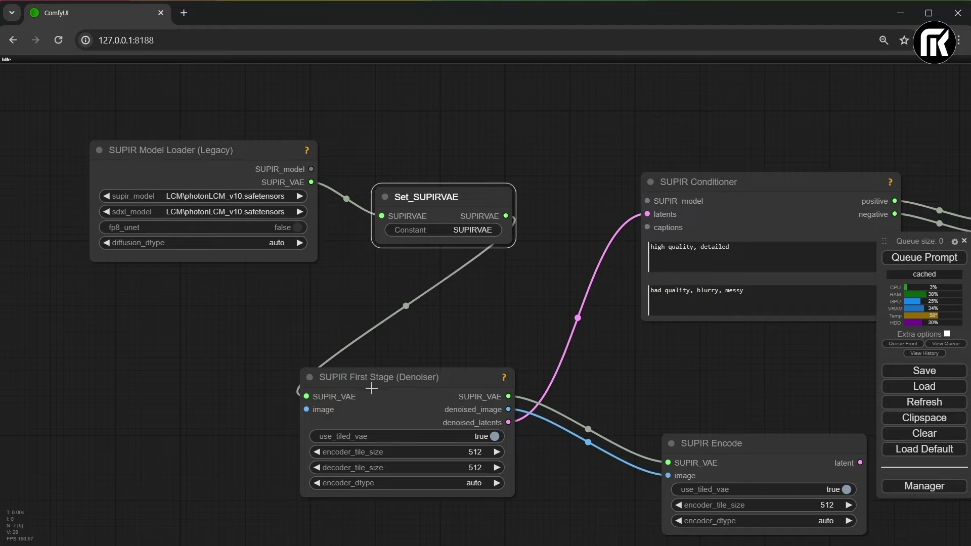
Step: Rearrange the Set_SUPIRVAE and Legacy model loader nodes to make room, and add a Load Checkpoint node before the loader
{"action": "left_click_drag", "start_coordinate": [387, 369], "coordinate": [523, 314]}
{"action": "left_click_drag", "start_coordinate": [426, 197], "coordinate": [353, 197]}
{"action": "left_click_drag", "start_coordinate": [275, 152], "coordinate": [175, 158]}
{"action": "left_click_drag", "start_coordinate": [384, 199], "coordinate": [337, 200]}
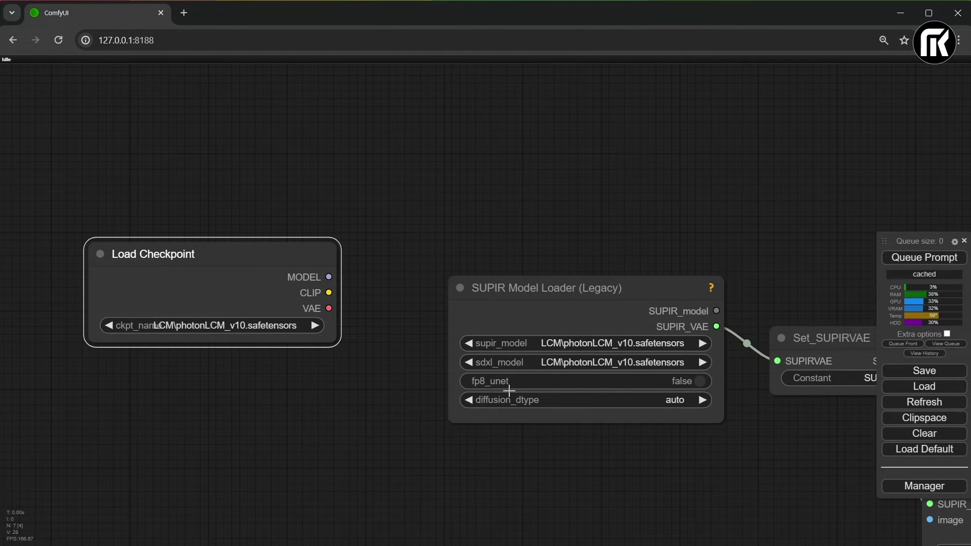
Step: Add a SUPIR Model Loader (v2) node and connect its SUPIR_VAE output to Set_SUPIRVAE in place of the Legacy loader
{"action": "left_click", "coordinate": [577, 293]}
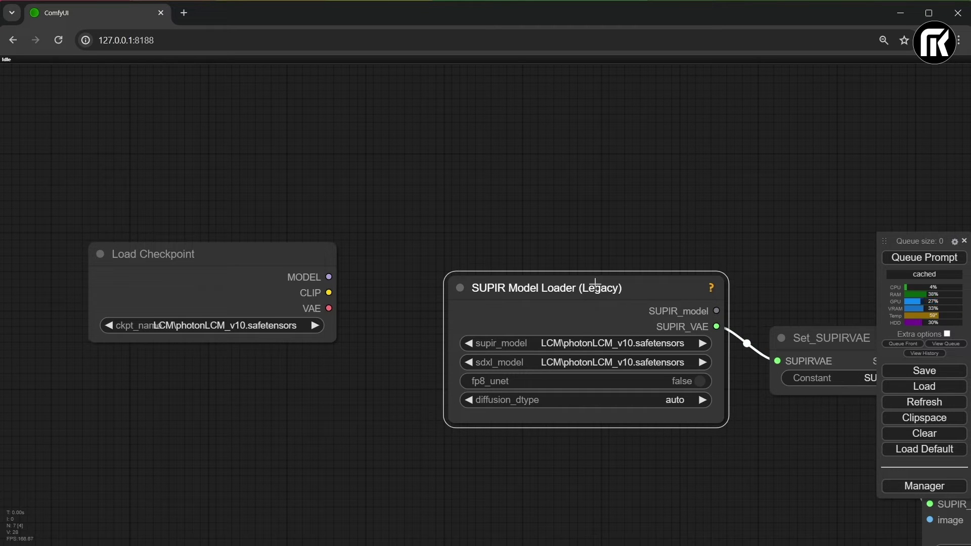
{"action": "double_click", "coordinate": [490, 170]}
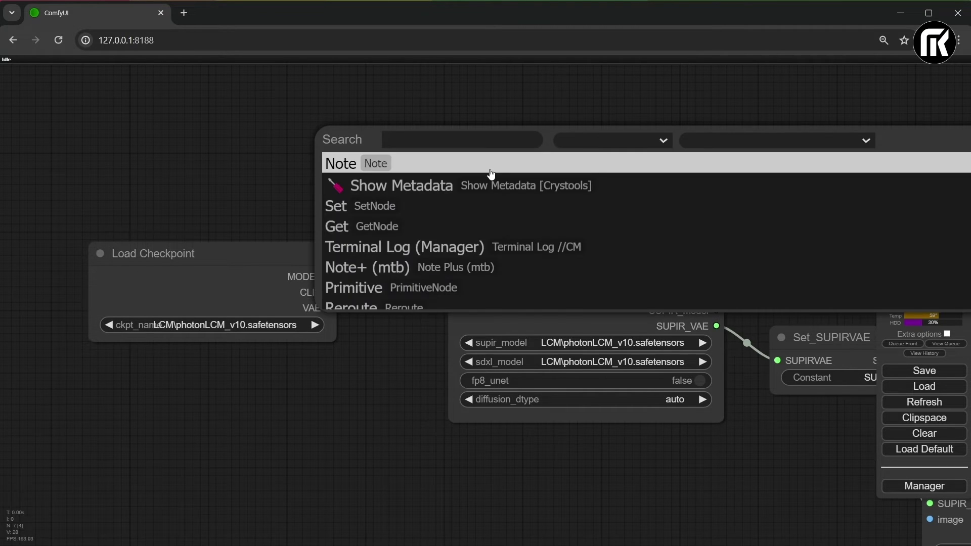
{"action": "type", "text": "supir"}
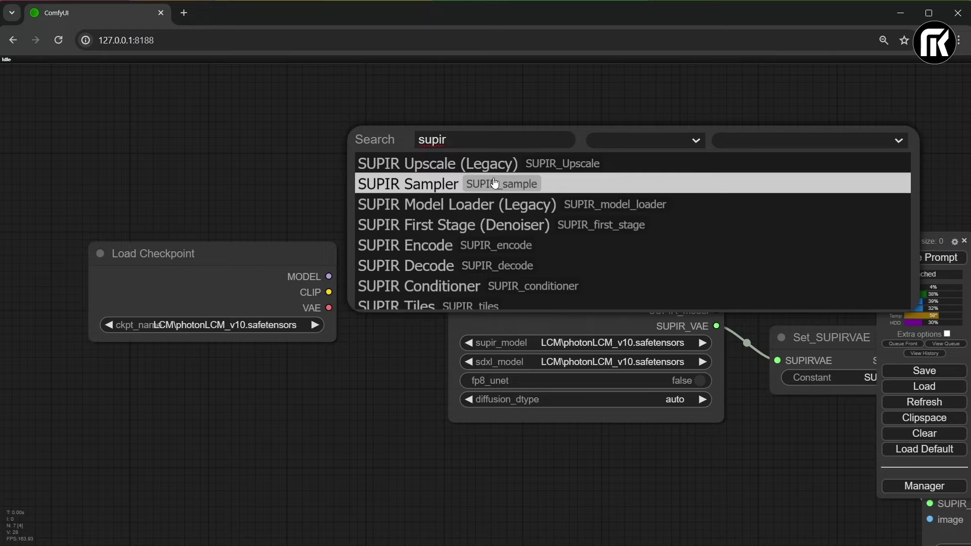
{"action": "type", "text": " model"}
{"action": "left_click", "coordinate": [651, 205]}
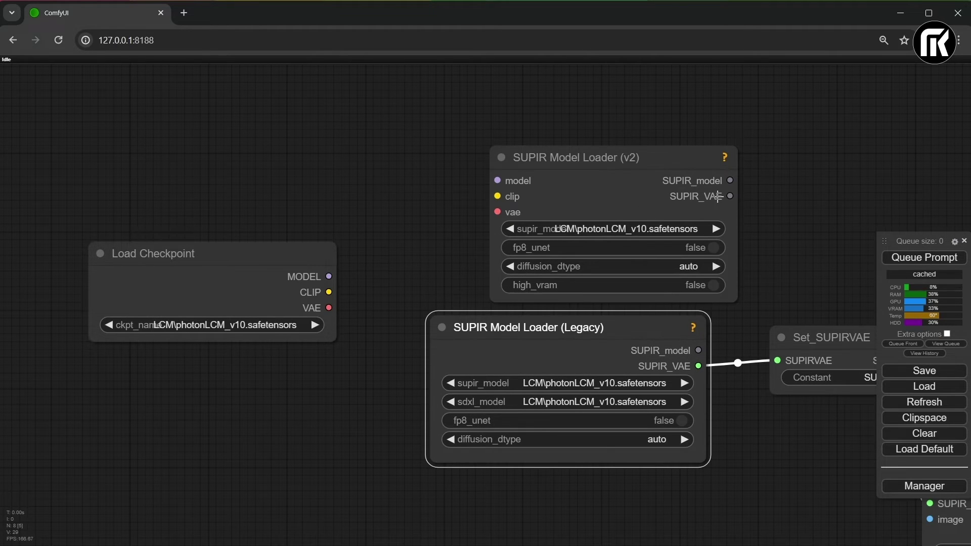
{"action": "left_click_drag", "start_coordinate": [718, 196], "coordinate": [778, 360]}
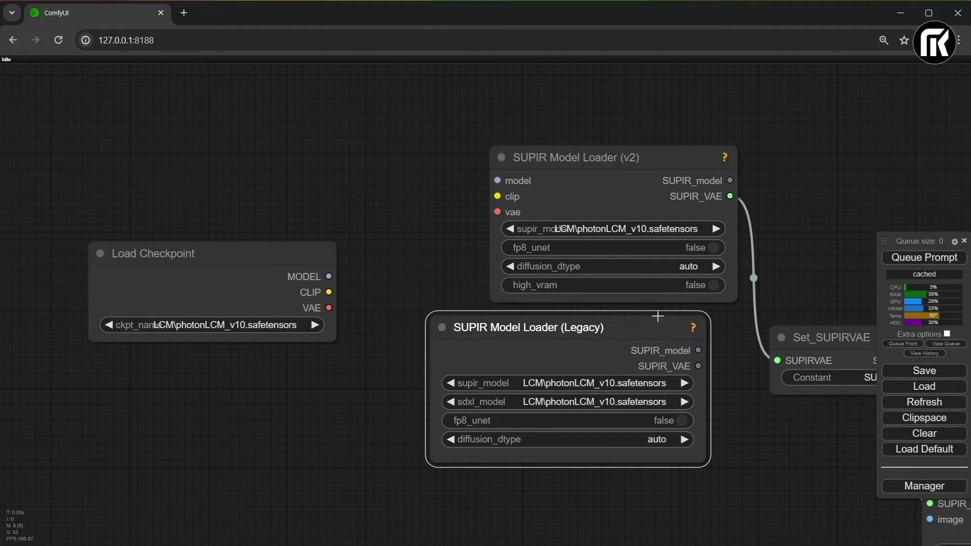
Step: Remove the SUPIR Model Loader (Legacy) and connect Load Checkpoint's MODEL, CLIP and VAE outputs to the repositioned SUPIR Model Loader (v2)
{"action": "key", "text": "Delete"}
{"action": "left_click_drag", "start_coordinate": [582, 158], "coordinate": [512, 231]}
{"action": "left_click_drag", "start_coordinate": [328, 276], "coordinate": [434, 274]}
{"action": "left_click_drag", "start_coordinate": [329, 309], "coordinate": [434, 287]}
{"action": "scroll", "coordinate": [556, 380], "scroll_direction": "down", "scroll_amount": 6}
{"action": "left_click_drag", "start_coordinate": [575, 386], "coordinate": [434, 256]}
{"action": "scroll", "coordinate": [588, 296], "scroll_direction": "down", "scroll_amount": 1}
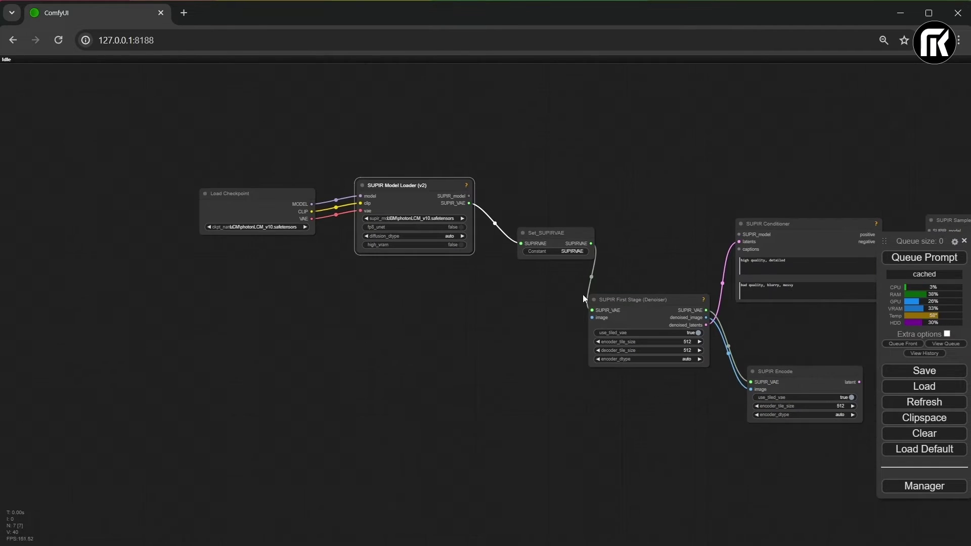
Step: Add an Image Resize node and connect it between the Image Load node and the First Stage Denoiser's image input
{"action": "left_click_drag", "start_coordinate": [705, 324], "coordinate": [513, 324]}
{"action": "scroll", "coordinate": [571, 297], "scroll_direction": "down", "scroll_amount": 1}
{"action": "scroll", "coordinate": [572, 297], "scroll_direction": "down", "scroll_amount": 1}
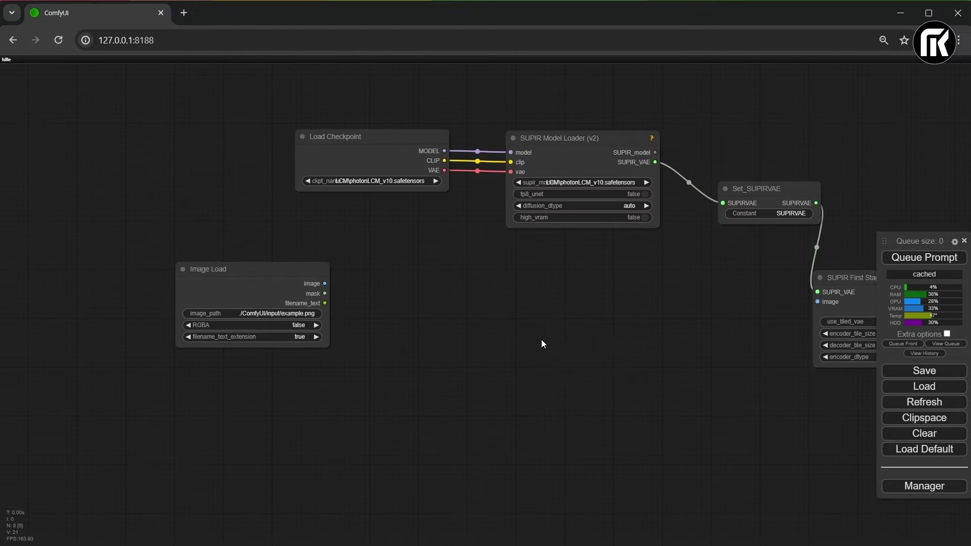
{"action": "double_click", "coordinate": [526, 342]}
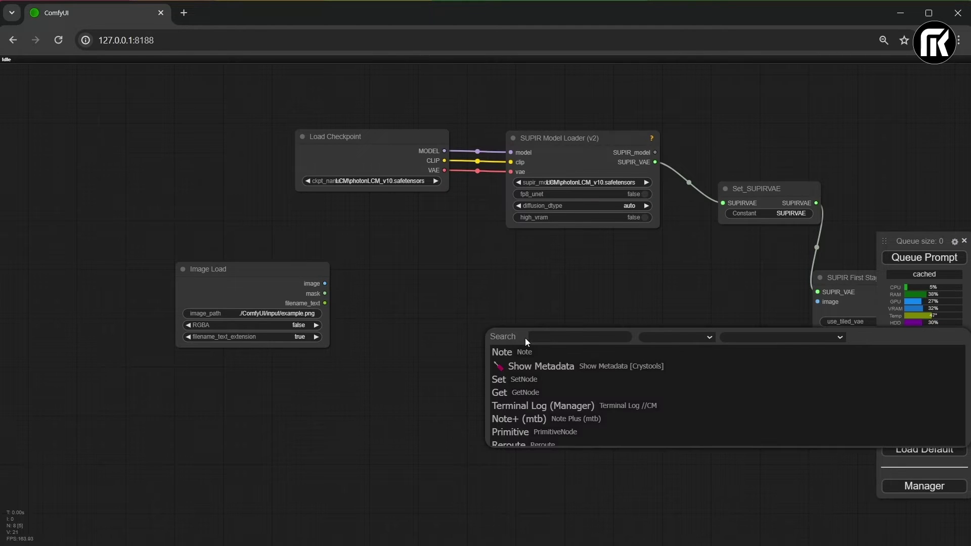
{"action": "type", "text": "image re"}
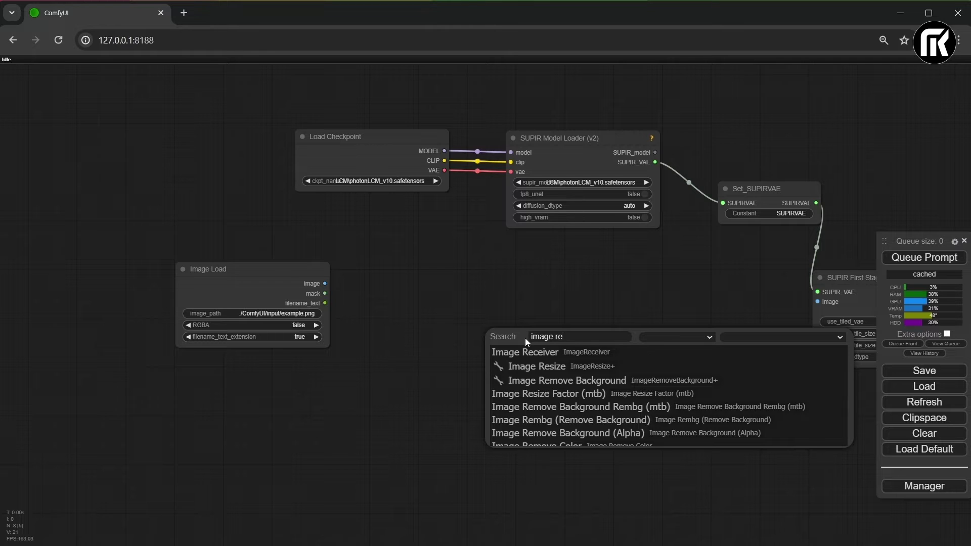
{"action": "type", "text": "s"}
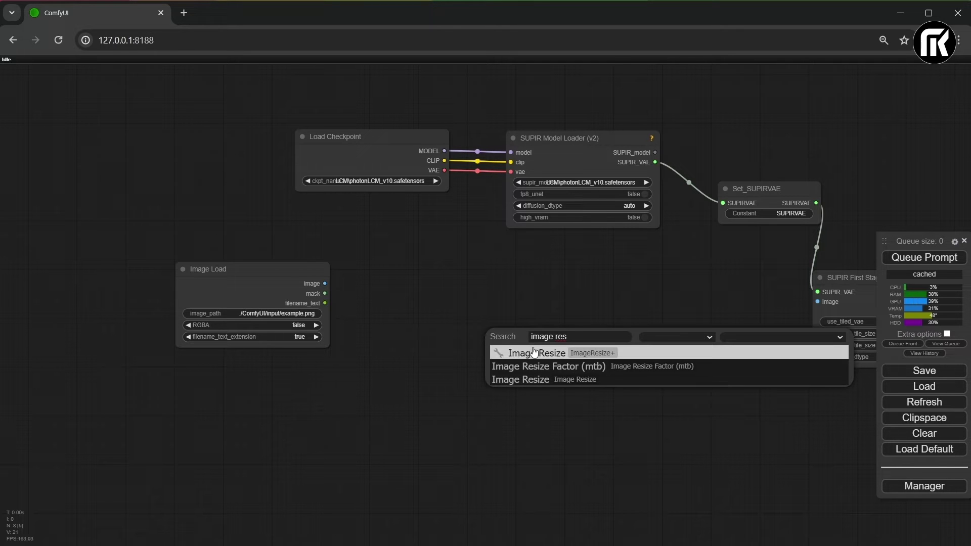
{"action": "left_click", "coordinate": [536, 380]}
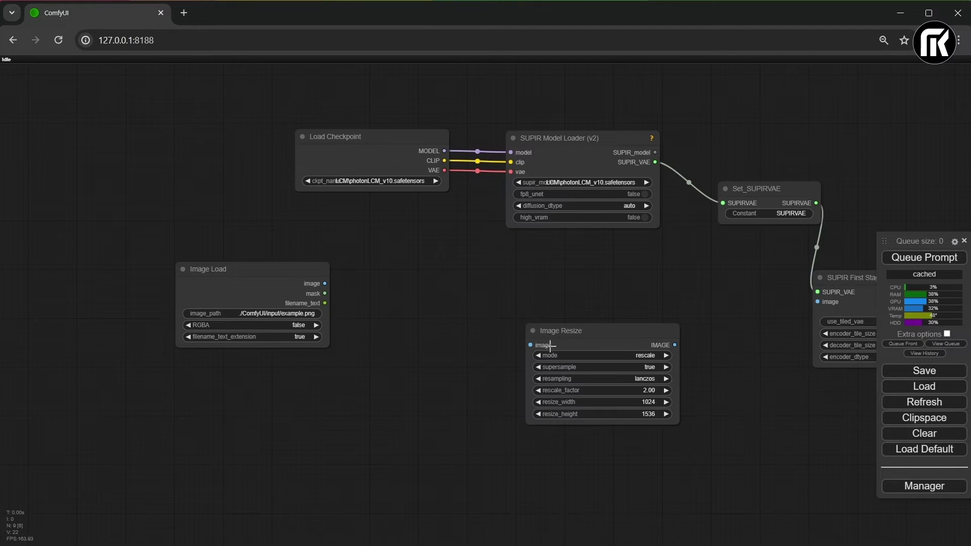
{"action": "left_click_drag", "start_coordinate": [554, 345], "coordinate": [439, 307]}
{"action": "left_click_drag", "start_coordinate": [562, 309], "coordinate": [814, 309]}
{"action": "left_click_drag", "start_coordinate": [325, 283], "coordinate": [418, 309]}
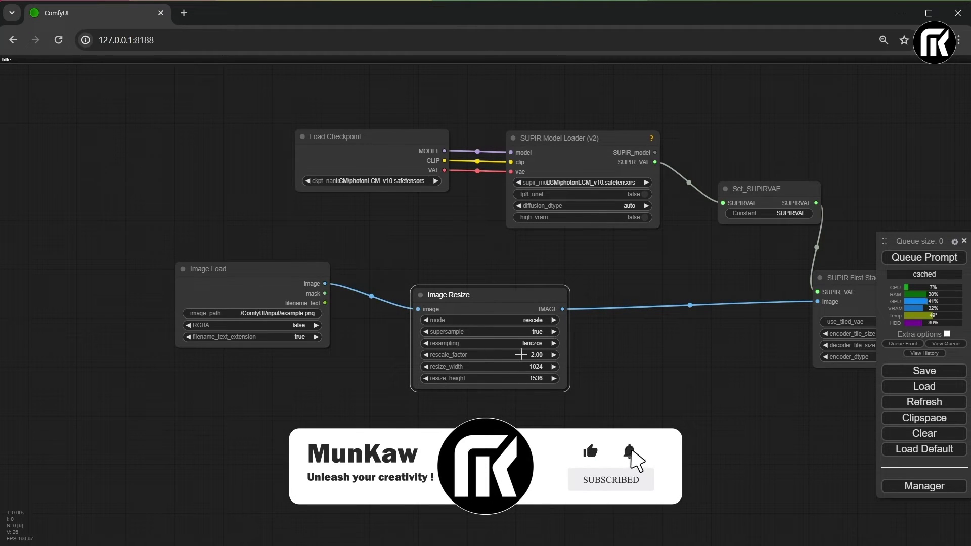
Step: Convert the Image Resize node's mode, resize_width and resize_height widgets to inputs
{"action": "right_click", "coordinate": [461, 366]}
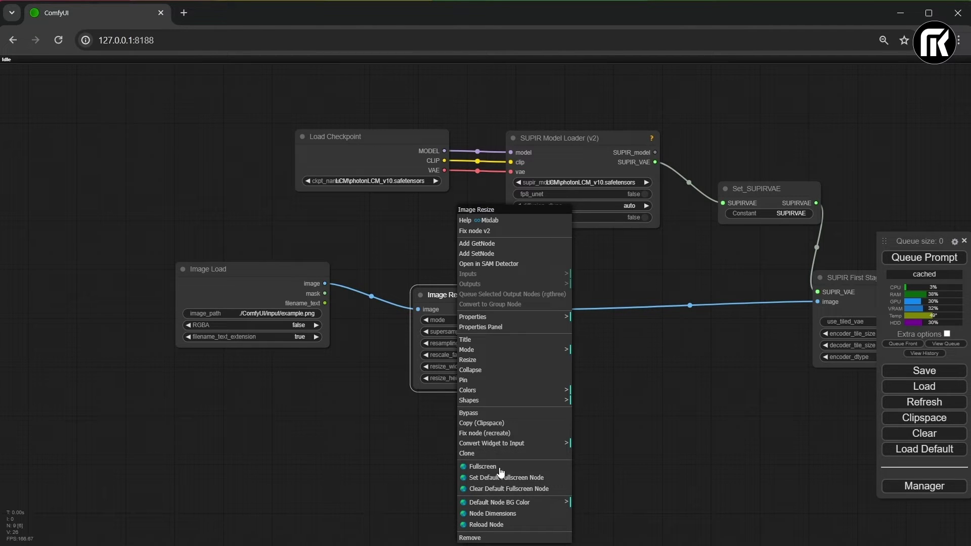
{"action": "left_click", "coordinate": [500, 444]}
{"action": "left_click", "coordinate": [602, 444]}
{"action": "right_click", "coordinate": [462, 365]}
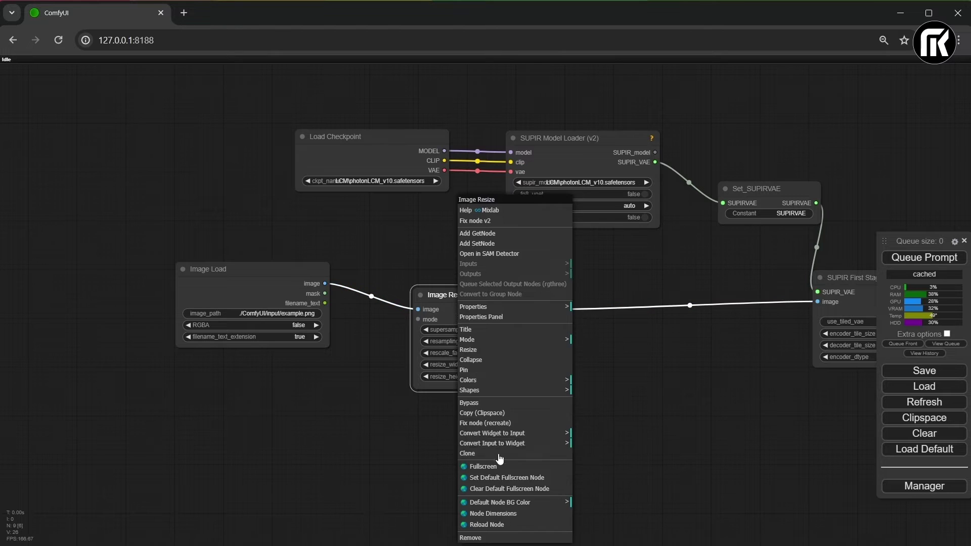
{"action": "left_click", "coordinate": [554, 435]}
{"action": "left_click", "coordinate": [615, 466]}
{"action": "right_click", "coordinate": [456, 367]}
{"action": "left_click", "coordinate": [493, 433]}
{"action": "left_click", "coordinate": [609, 462]}
Step: Add an ImpactInt node below Image Load and connect its INT output to Image Resize's width and height inputs
{"action": "double_click", "coordinate": [274, 443]}
{"action": "type", "text": "impa"}
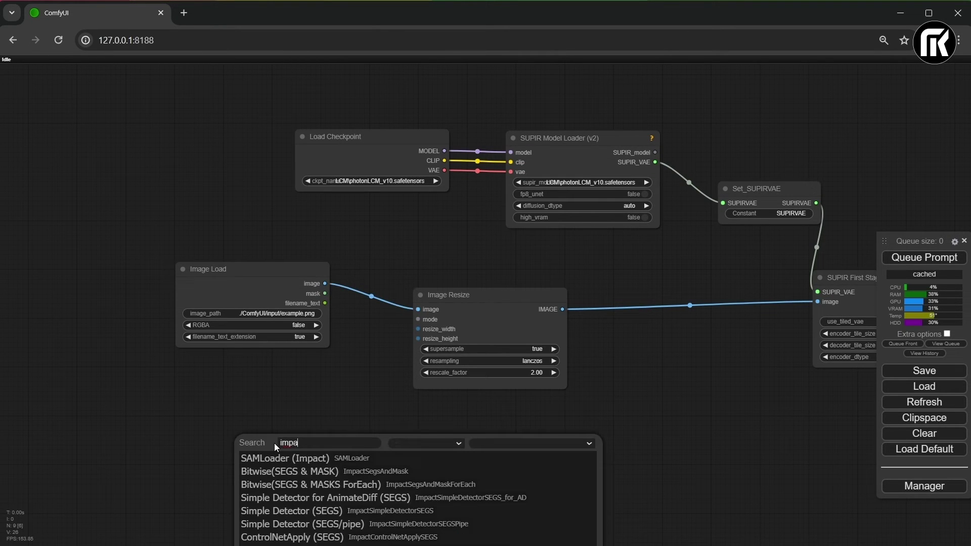
{"action": "type", "text": "ctint"}
{"action": "key", "text": "Return"}
{"action": "left_click_drag", "start_coordinate": [334, 440], "coordinate": [207, 419]}
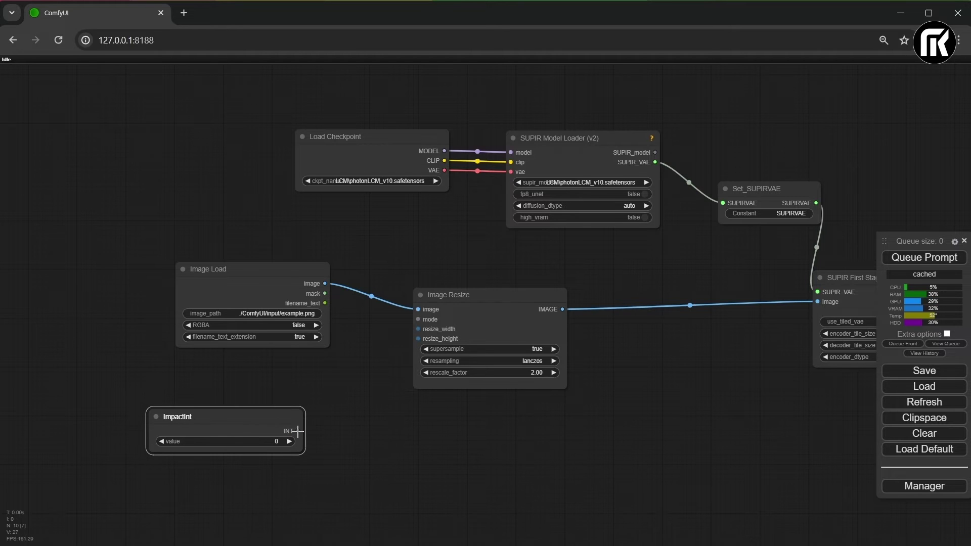
{"action": "left_click_drag", "start_coordinate": [298, 431], "coordinate": [417, 338]}
Step: Add a Set node named InputImage, feed it from Image Load's image output, and collapse it
{"action": "left_click_drag", "start_coordinate": [319, 229], "coordinate": [344, 301]}
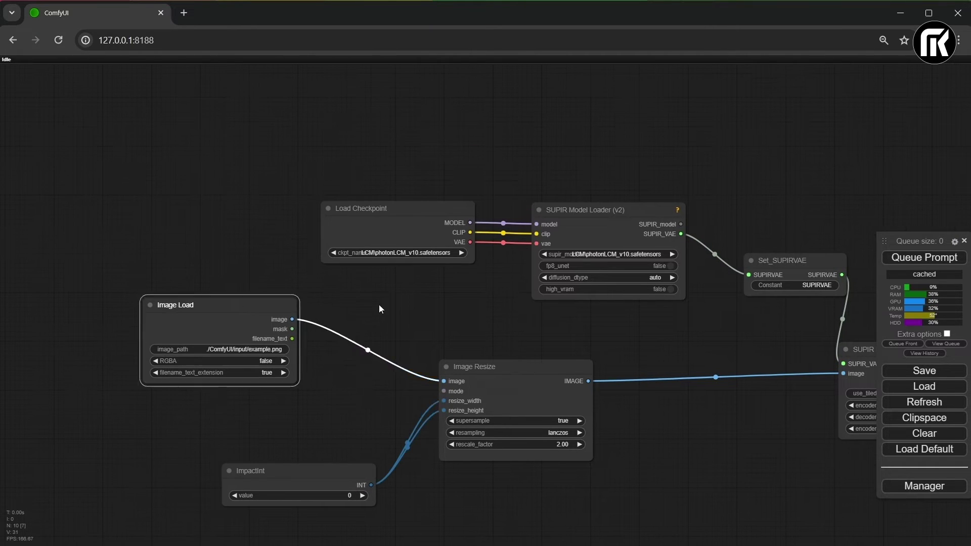
{"action": "double_click", "coordinate": [344, 302]}
{"action": "type", "text": "set"}
{"action": "left_click", "coordinate": [400, 318]}
{"action": "type", "text": "InputImage"}
{"action": "key", "text": "Return"}
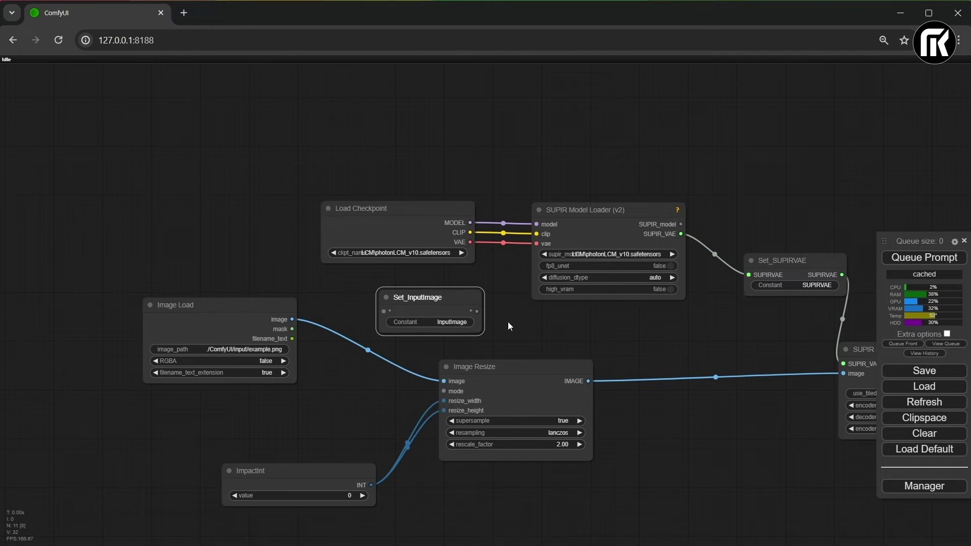
{"action": "left_click_drag", "start_coordinate": [296, 320], "coordinate": [384, 300]}
{"action": "left_click", "coordinate": [386, 297]}
Step: Rearrange the Image Resize and ImpactInt nodes between the image loader and the First Stage Denoiser
{"action": "left_click_drag", "start_coordinate": [512, 371], "coordinate": [510, 363]}
{"action": "left_click_drag", "start_coordinate": [339, 476], "coordinate": [288, 420]}
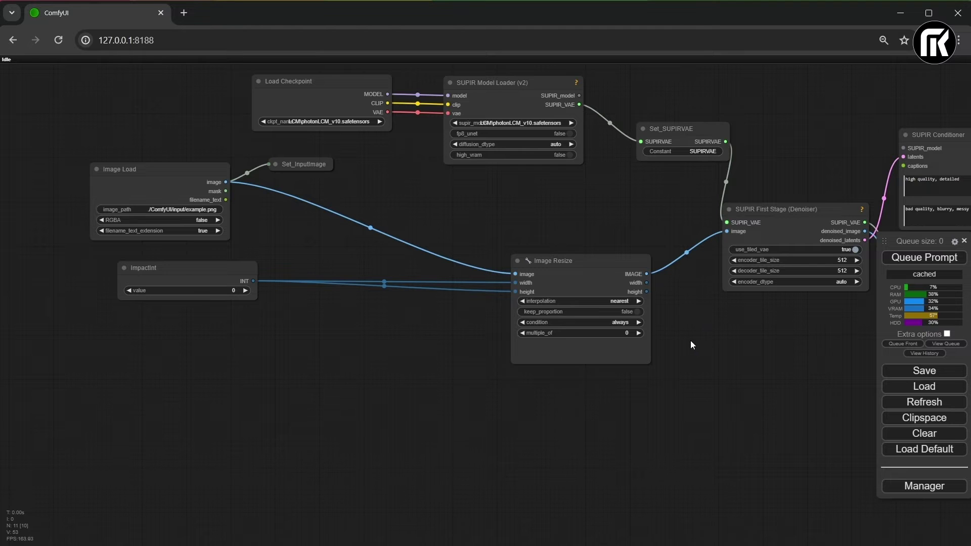
{"action": "left_click_drag", "start_coordinate": [582, 262], "coordinate": [482, 243]}
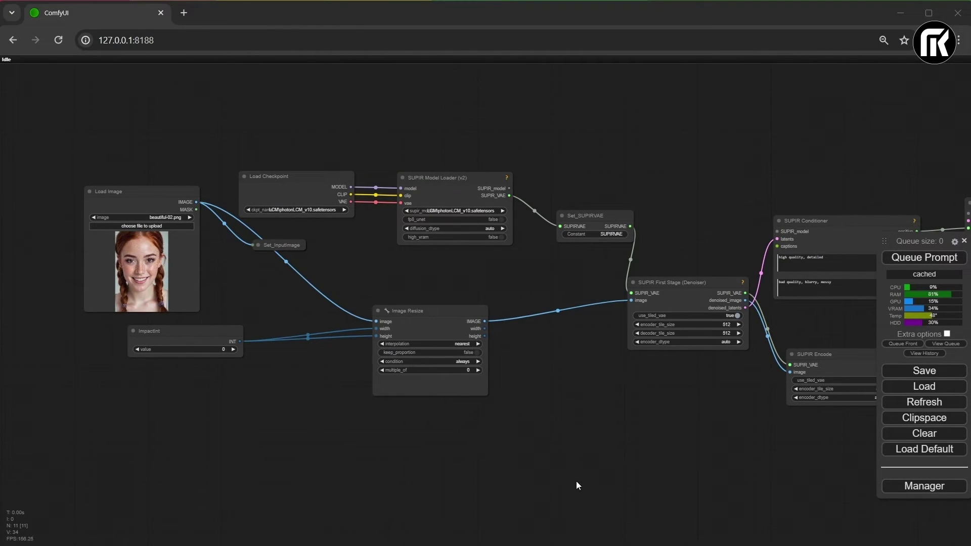
Step: Add two Display Int (rgthree) nodes below the Image Resize node
{"action": "double_click", "coordinate": [416, 441]}
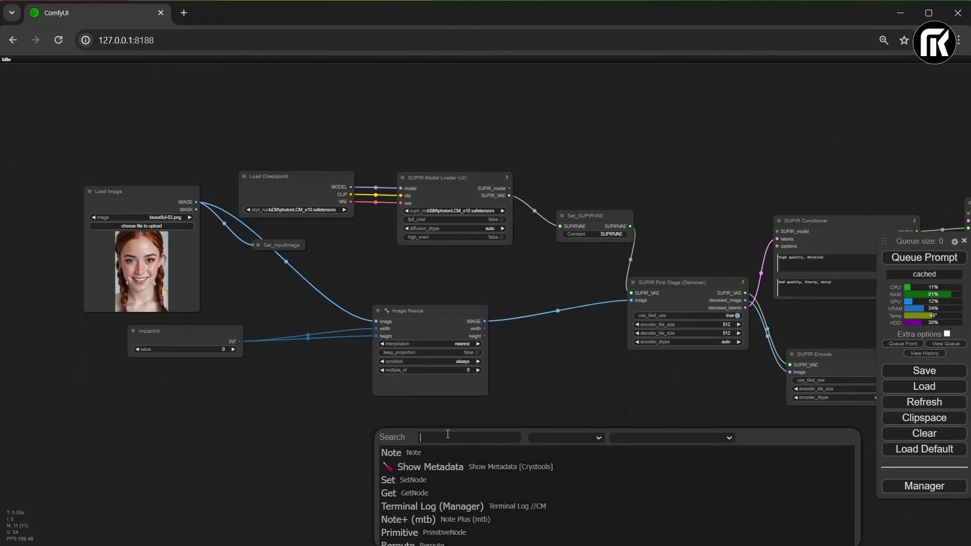
{"action": "type", "text": "Display Int (rgthree)"}
{"action": "left_click", "coordinate": [463, 452]}
{"action": "left_click", "coordinate": [491, 448]}
{"action": "left_click_drag", "start_coordinate": [490, 446], "coordinate": [556, 434]}
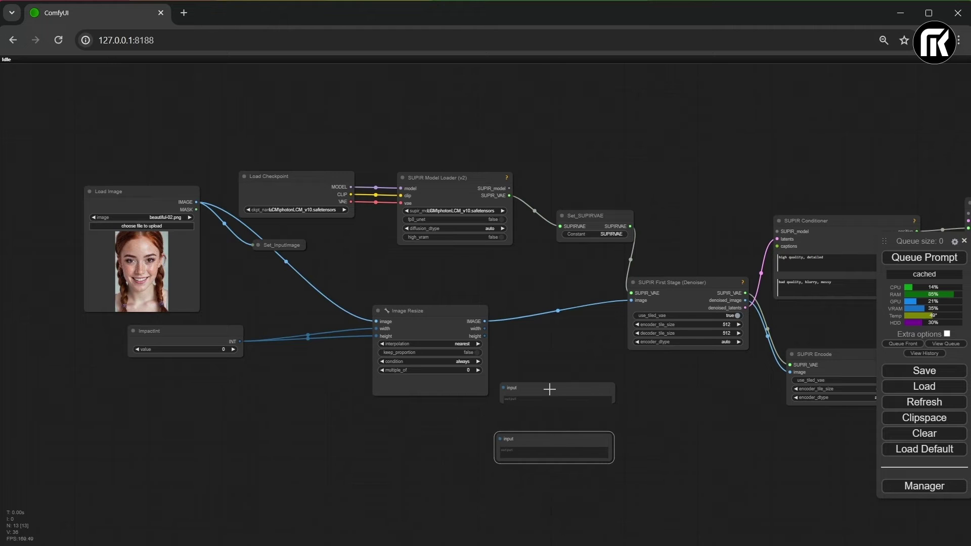
Step: Connect Image Resize's width and height outputs to the two Display Int nodes and enlarge the upper one
{"action": "left_click_drag", "start_coordinate": [550, 389], "coordinate": [588, 380]}
{"action": "left_click_drag", "start_coordinate": [485, 329], "coordinate": [541, 379]}
{"action": "left_click_drag", "start_coordinate": [485, 336], "coordinate": [555, 424]}
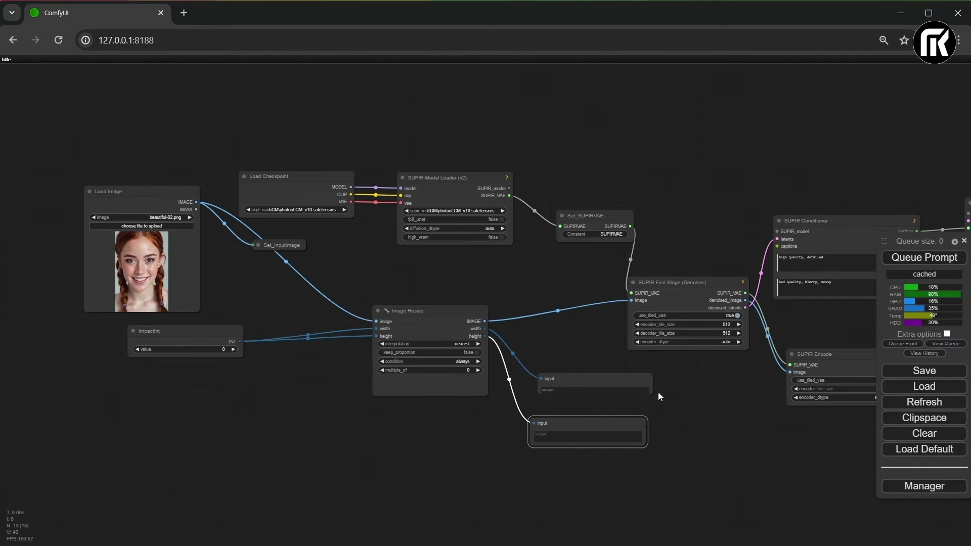
{"action": "left_click_drag", "start_coordinate": [651, 394], "coordinate": [656, 411]}
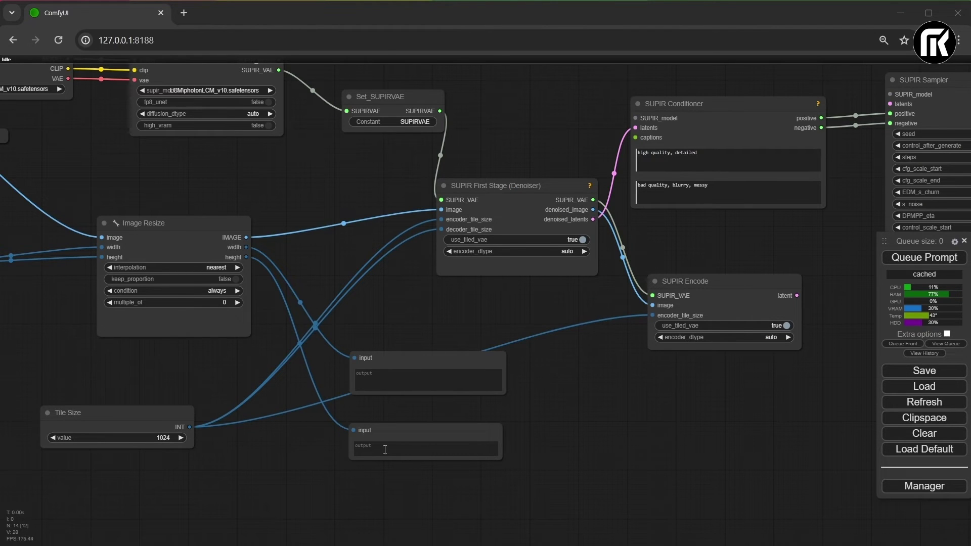
Step: Duplicate the Tile Size node, place the copy below SUPIR Encode, and title it Tile STride
{"action": "key", "text": "ctrl+c"}
{"action": "key", "text": "ctrl+v"}
{"action": "left_click_drag", "start_coordinate": [192, 425], "coordinate": [629, 421]}
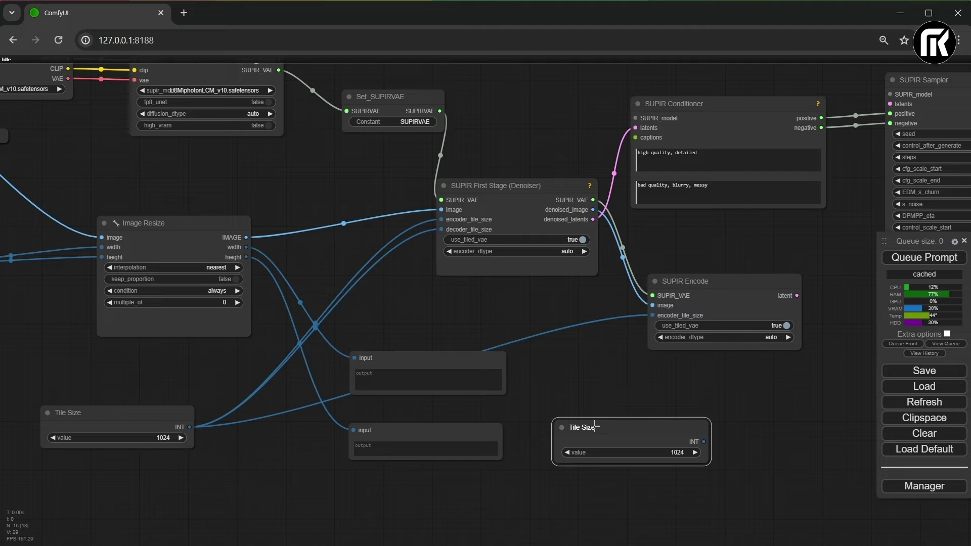
{"action": "right_click", "coordinate": [593, 427]}
{"action": "left_click", "coordinate": [600, 339]}
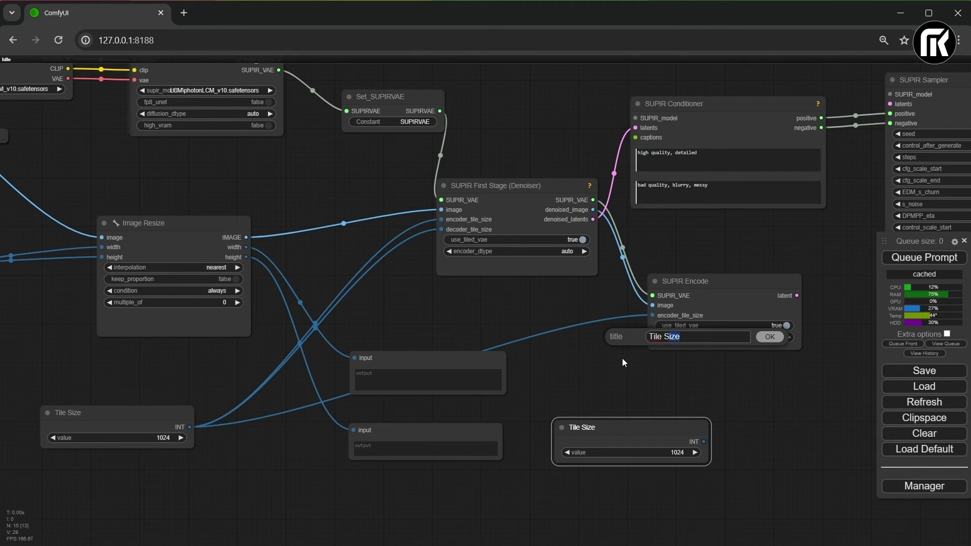
{"action": "type", "text": "STride"}
{"action": "key", "text": "Return"}
Step: Set the Tile STride node's value to 512
{"action": "left_click", "coordinate": [673, 452]}
{"action": "type", "text": "512"}
{"action": "key", "text": "Return"}
{"action": "left_click_drag", "start_coordinate": [646, 427], "coordinate": [630, 437]}
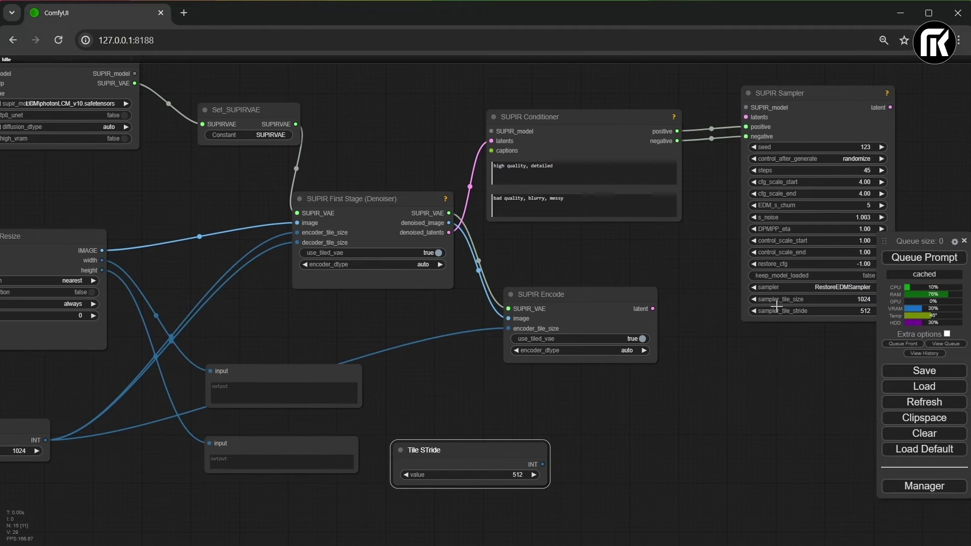
Step: Convert the SUPIR Sampler's seed widget to an input
{"action": "right_click", "coordinate": [777, 305]}
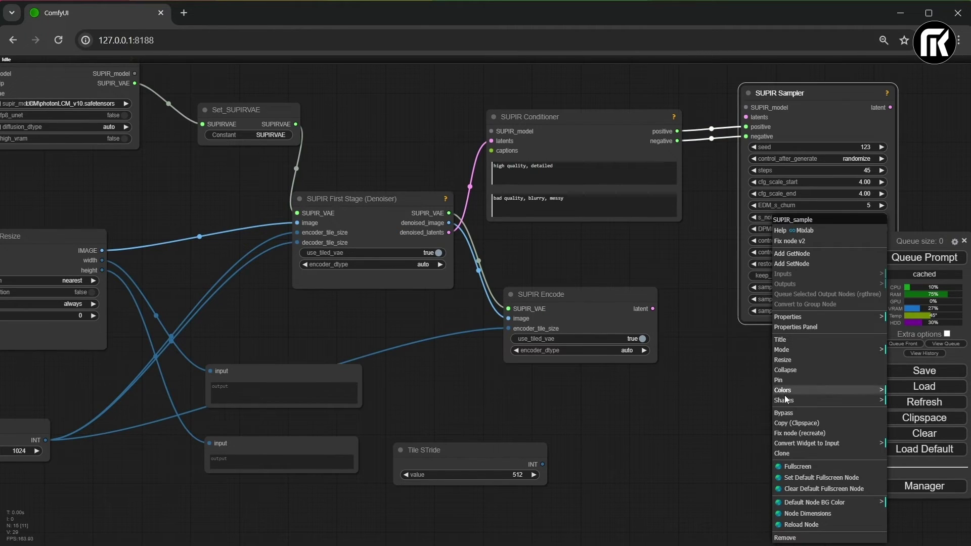
{"action": "left_click", "coordinate": [814, 444]}
{"action": "left_click", "coordinate": [888, 407]}
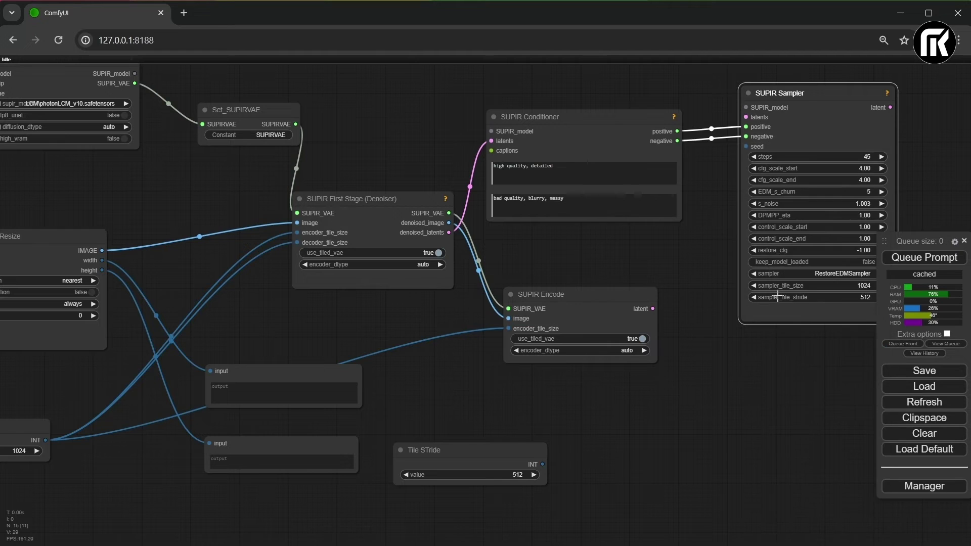
Step: Convert the SUPIR Sampler's sampler_tile_stride widget to an input and connect the Tile STride node's INT output to it
{"action": "right_click", "coordinate": [777, 303]}
{"action": "left_click", "coordinate": [806, 444]}
{"action": "left_click", "coordinate": [737, 390]}
{"action": "right_click", "coordinate": [795, 299]}
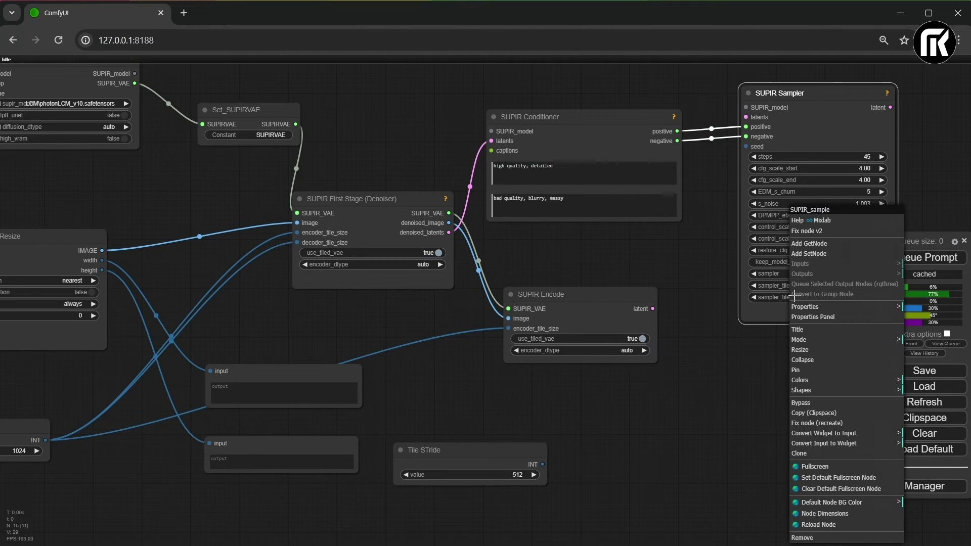
{"action": "left_click", "coordinate": [823, 433]}
{"action": "left_click", "coordinate": [906, 539]}
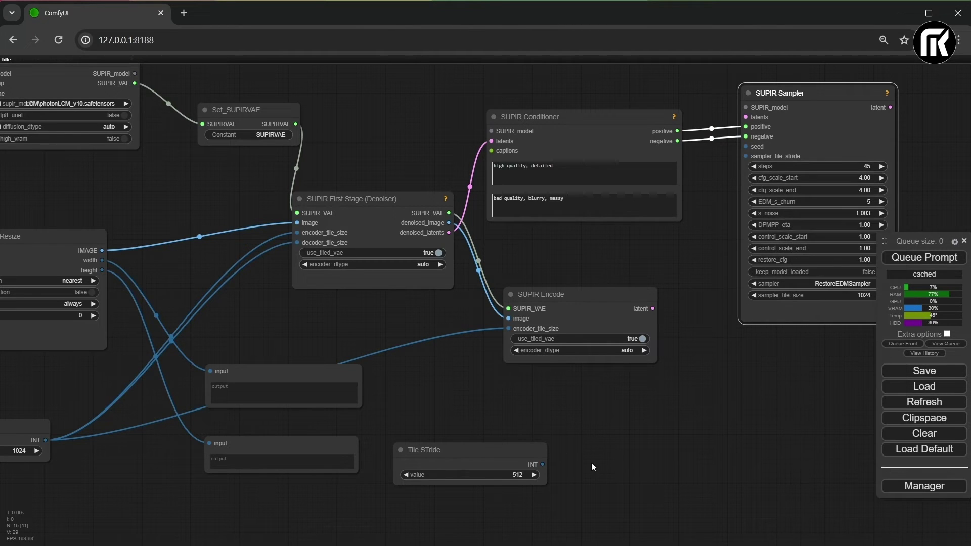
{"action": "left_click_drag", "start_coordinate": [542, 464], "coordinate": [747, 154]}
Step: Add a Seed (rgthree) node below SUPIR Encode and connect its SEED output to the SUPIR Sampler's seed input
{"action": "left_click_drag", "start_coordinate": [674, 425], "coordinate": [573, 426]}
{"action": "double_click", "coordinate": [549, 396]}
{"action": "type", "text": "seed"}
{"action": "scroll", "coordinate": [549, 428], "scroll_direction": "down", "scroll_amount": 2}
{"action": "left_click", "coordinate": [554, 459]}
{"action": "left_click_drag", "start_coordinate": [617, 451], "coordinate": [631, 165]}
{"action": "left_click_drag", "start_coordinate": [577, 437], "coordinate": [556, 434]}
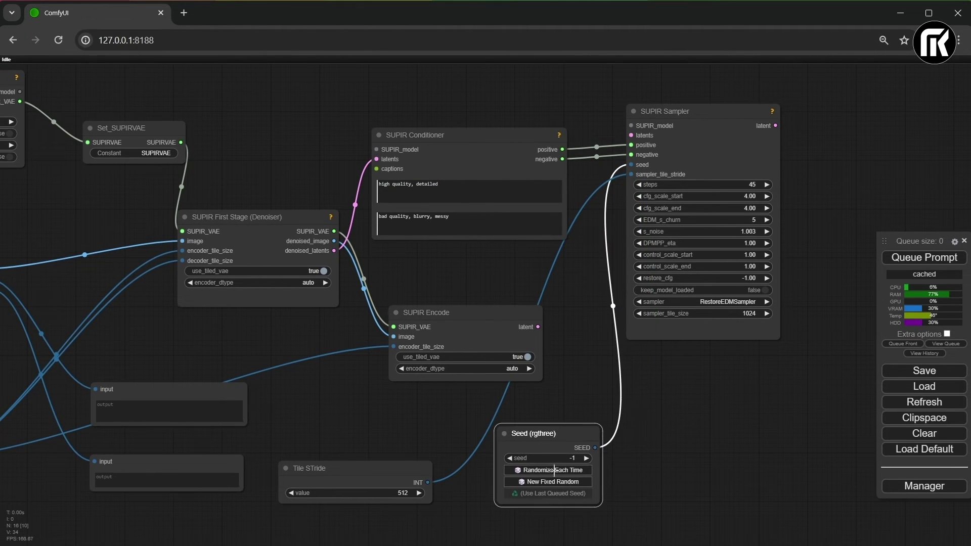
Step: Set the Seed (rgthree) node's seed to 21365163
{"action": "left_click", "coordinate": [574, 459]}
{"action": "type", "text": "21365163"}
{"action": "key", "text": "Return"}
Step: Add a SUPIR Decode node after the SUPIR Sampler and connect the sampler's latent output to its latents input
{"action": "scroll", "coordinate": [698, 419], "scroll_direction": "down", "scroll_amount": 5}
{"action": "left_click_drag", "start_coordinate": [698, 419], "coordinate": [811, 352]}
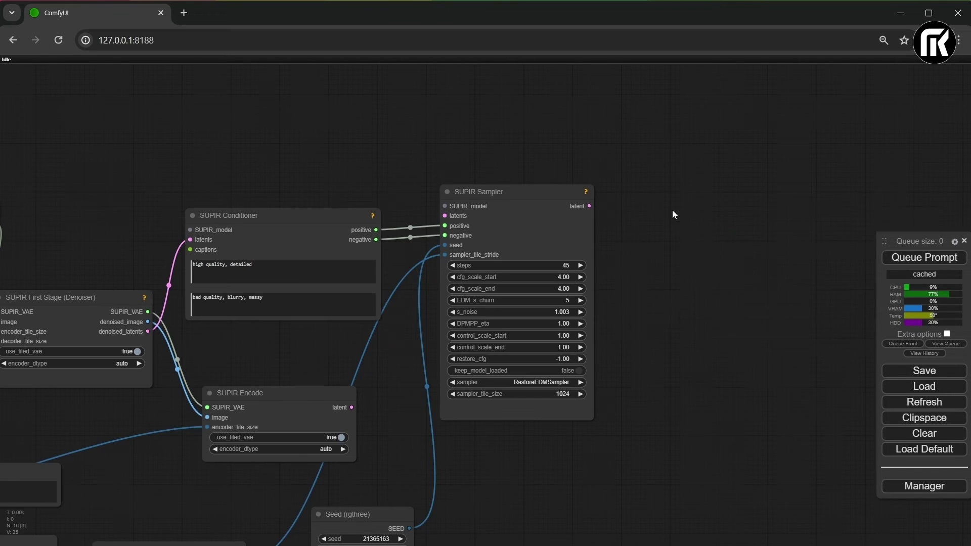
{"action": "double_click", "coordinate": [673, 210]}
{"action": "type", "text": "supi"}
{"action": "left_click", "coordinate": [658, 307]}
{"action": "left_click_drag", "start_coordinate": [590, 206], "coordinate": [677, 227]}
{"action": "left_click_drag", "start_coordinate": [713, 202], "coordinate": [788, 161]}
{"action": "left_click_drag", "start_coordinate": [751, 177], "coordinate": [611, 85]}
{"action": "left_click", "coordinate": [639, 150]}
{"action": "type", "text": "get"}
{"action": "left_click", "coordinate": [659, 163]}
{"action": "key", "text": "Delete"}
Step: Add a Get node set to SUPIRVAE and connect it to the SUPIR Decode node's SUPIR_VAE input
{"action": "double_click", "coordinate": [593, 103]}
{"action": "type", "text": "get"}
{"action": "left_click", "coordinate": [604, 116]}
{"action": "left_click", "coordinate": [661, 122]}
{"action": "left_click", "coordinate": [667, 133]}
{"action": "left_click_drag", "start_coordinate": [690, 109], "coordinate": [751, 177]}
{"action": "left_click_drag", "start_coordinate": [667, 91], "coordinate": [661, 117]}
Step: Add a ColorMatch node and connect SUPIR Decode's image output to its image_target input
{"action": "left_click_drag", "start_coordinate": [794, 271], "coordinate": [553, 312]}
{"action": "double_click", "coordinate": [714, 252]}
{"action": "type", "text": "colormatch"}
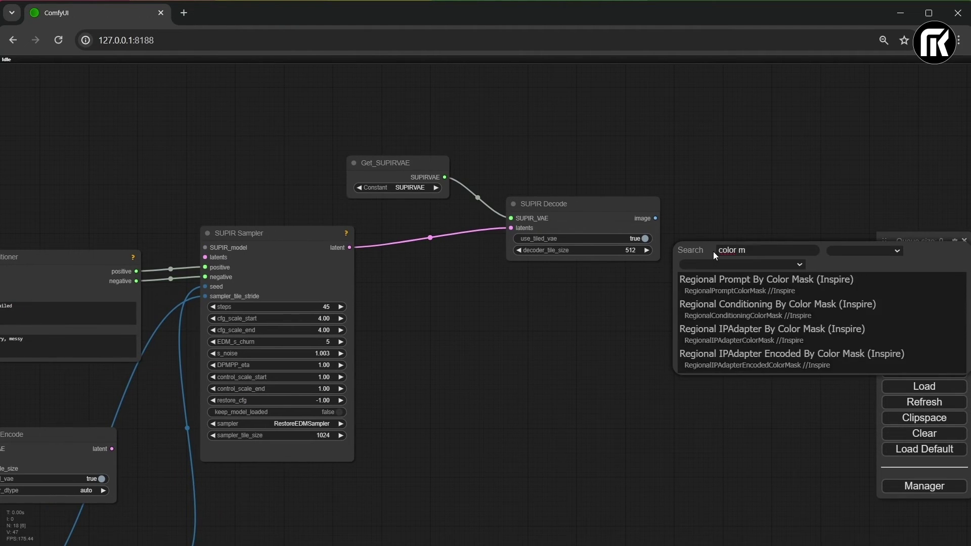
{"action": "left_click", "coordinate": [732, 279]}
{"action": "left_click_drag", "start_coordinate": [755, 246], "coordinate": [733, 190]}
{"action": "left_click_drag", "start_coordinate": [655, 218], "coordinate": [696, 211]}
Step: Add a Get node above the SUPIR Decode node, near ColorMatch
{"action": "double_click", "coordinate": [570, 147]}
{"action": "type", "text": "get"}
{"action": "key", "text": "Return"}
{"action": "left_click_drag", "start_coordinate": [506, 162], "coordinate": [610, 158]}
Step: Add a Set node above Load Checkpoint, feed it from Load Image's IMAGE output, and enter InputImage as its constant
{"action": "scroll", "coordinate": [610, 157], "scroll_direction": "down", "scroll_amount": 6}
{"action": "left_click_drag", "start_coordinate": [218, 173], "coordinate": [587, 257]}
{"action": "double_click", "coordinate": [303, 222]}
{"action": "type", "text": "set"}
{"action": "left_click", "coordinate": [316, 235]}
{"action": "left_click_drag", "start_coordinate": [243, 269], "coordinate": [306, 225]}
{"action": "scroll", "coordinate": [324, 225], "scroll_direction": "up", "scroll_amount": 7}
{"action": "left_click", "coordinate": [382, 241]}
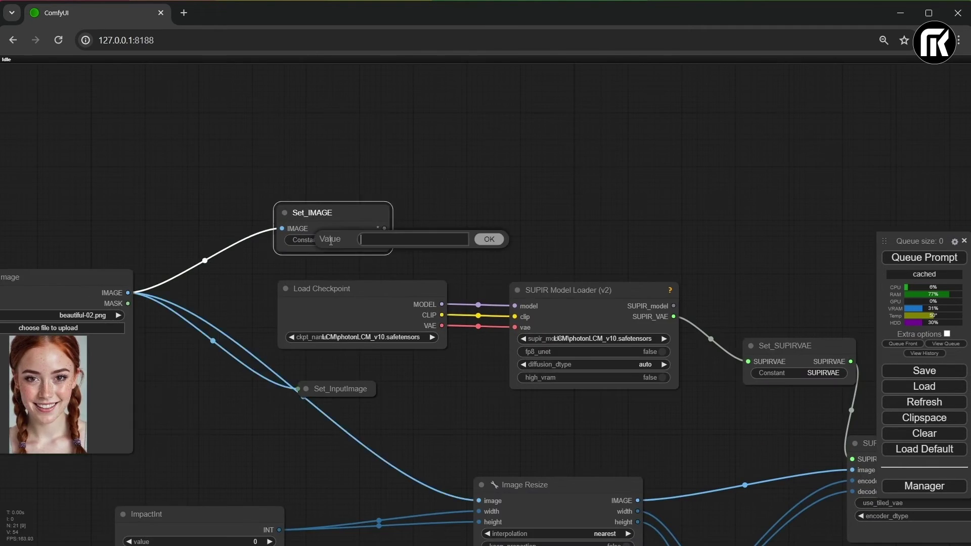
{"action": "type", "text": "InputImage"}
{"action": "key", "text": "ctrl+a"}
{"action": "key", "text": "Return"}
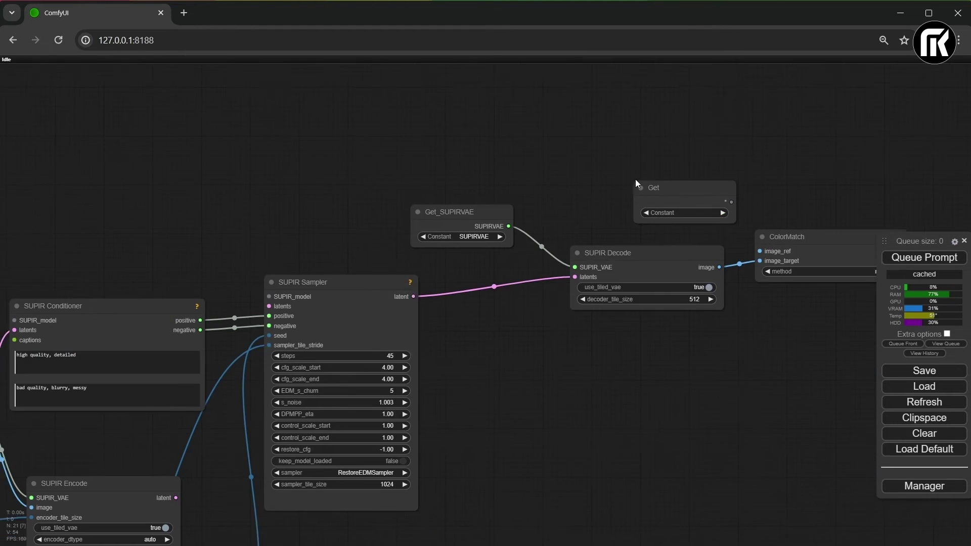
Step: Set the new Get node's constant to InputImage and connect its IMAGE output to ColorMatch's image_ref input
{"action": "left_click", "coordinate": [683, 213]}
{"action": "left_click_drag", "start_coordinate": [635, 179], "coordinate": [608, 188]}
{"action": "left_click", "coordinate": [701, 207]}
{"action": "left_click_drag", "start_coordinate": [675, 203], "coordinate": [751, 250]}
{"action": "left_click_drag", "start_coordinate": [825, 313], "coordinate": [690, 325]}
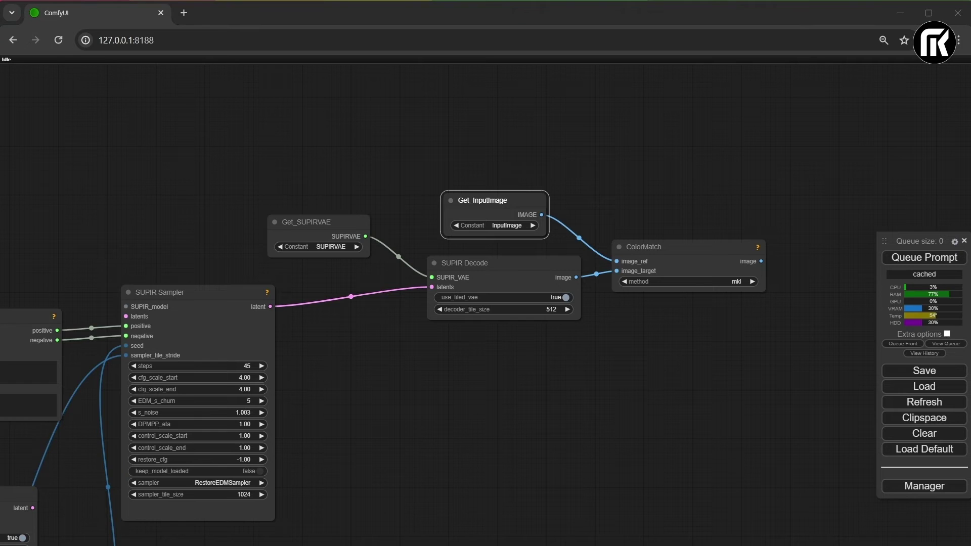
Step: Add a Save Image node and connect ColorMatch's image output to it
{"action": "left_click_drag", "start_coordinate": [832, 244], "coordinate": [596, 236]}
{"action": "double_click", "coordinate": [596, 236]}
{"action": "type", "text": "save image"}
{"action": "key", "text": "Return"}
{"action": "left_click_drag", "start_coordinate": [525, 253], "coordinate": [600, 243]}
Step: Set the ImpactInt node that drives Image Resize's width and height to 2000
{"action": "scroll", "coordinate": [598, 240], "scroll_direction": "down", "scroll_amount": 6}
{"action": "left_click_drag", "start_coordinate": [152, 257], "coordinate": [565, 246]}
{"action": "scroll", "coordinate": [572, 258], "scroll_direction": "down", "scroll_amount": 2}
{"action": "scroll", "coordinate": [583, 298], "scroll_direction": "up", "scroll_amount": 2}
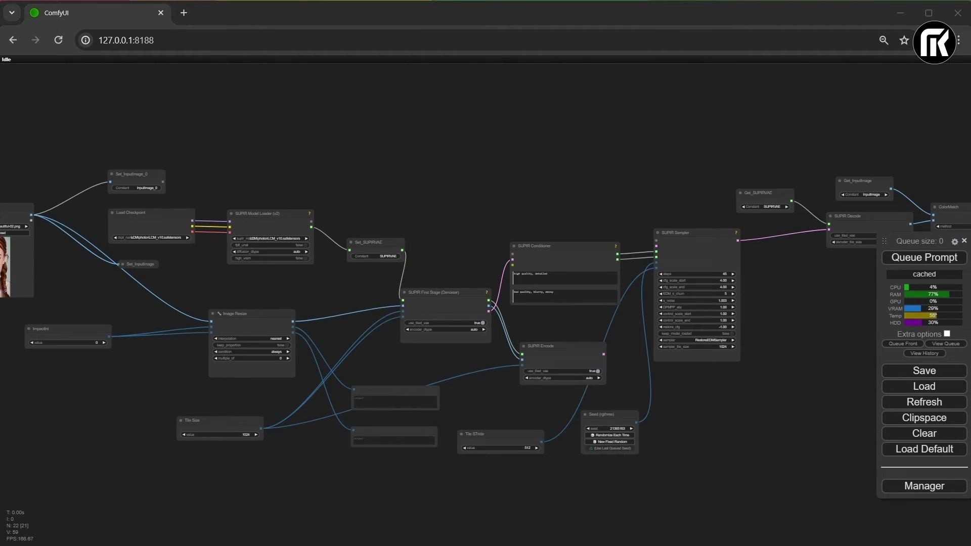
{"action": "left_click_drag", "start_coordinate": [555, 401], "coordinate": [817, 398]}
{"action": "scroll", "coordinate": [348, 340], "scroll_direction": "up", "scroll_amount": 9}
{"action": "left_click", "coordinate": [348, 340]}
{"action": "type", "text": "2000"}
{"action": "key", "text": "Return"}
{"action": "scroll", "coordinate": [349, 340], "scroll_direction": "down", "scroll_amount": 11}
{"action": "left_click_drag", "start_coordinate": [695, 354], "coordinate": [442, 301]}
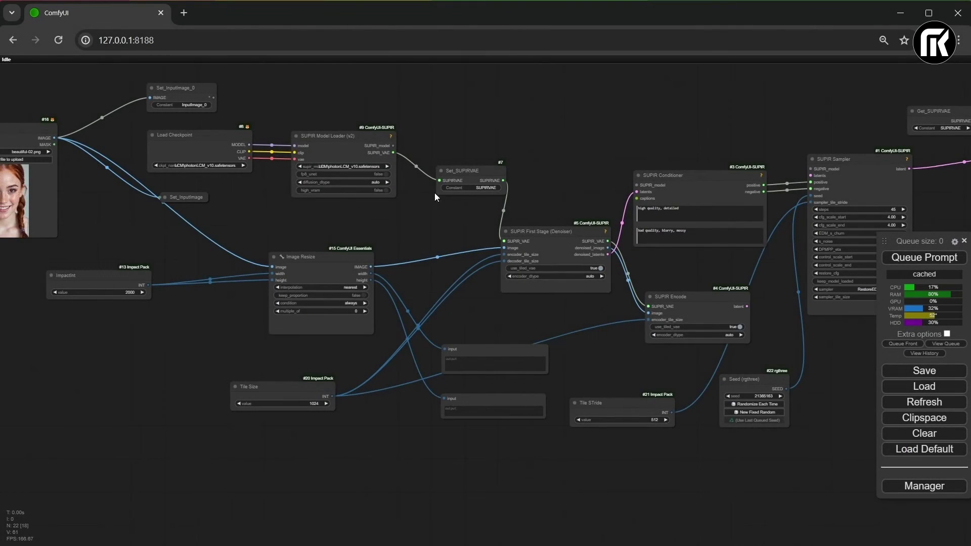
{"action": "left_click_drag", "start_coordinate": [348, 188], "coordinate": [475, 172]}
{"action": "left_click_drag", "start_coordinate": [648, 319], "coordinate": [553, 119]}
{"action": "scroll", "coordinate": [530, 239], "scroll_direction": "up", "scroll_amount": 3}
{"action": "scroll", "coordinate": [472, 255], "scroll_direction": "down", "scroll_amount": 2}
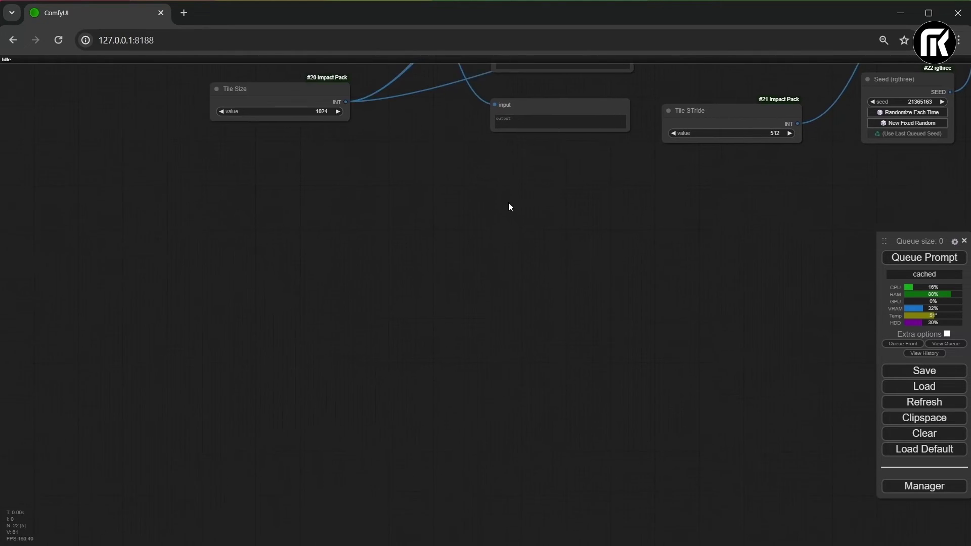
Step: Add a CLIP Text Encode (Prompt) node below the Tile Size node and enter the prompt "best quality,8K"
{"action": "scroll", "coordinate": [479, 221], "scroll_direction": "up", "scroll_amount": 2}
{"action": "double_click", "coordinate": [320, 246]}
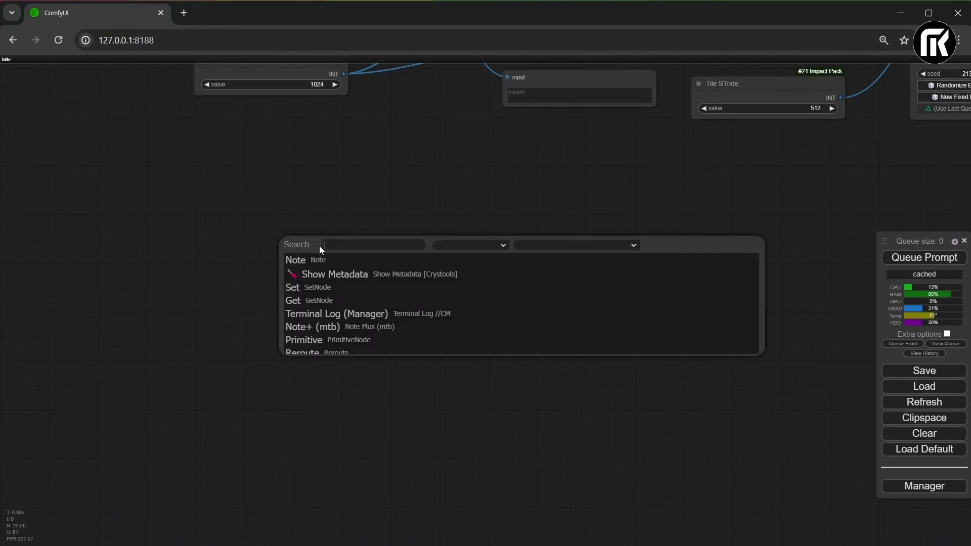
{"action": "type", "text": "clip"}
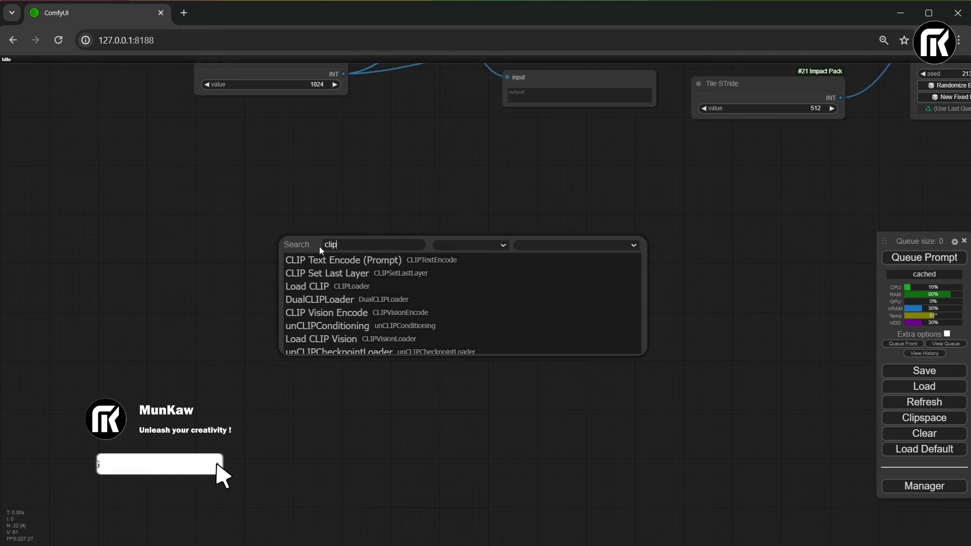
{"action": "left_click", "coordinate": [322, 261]}
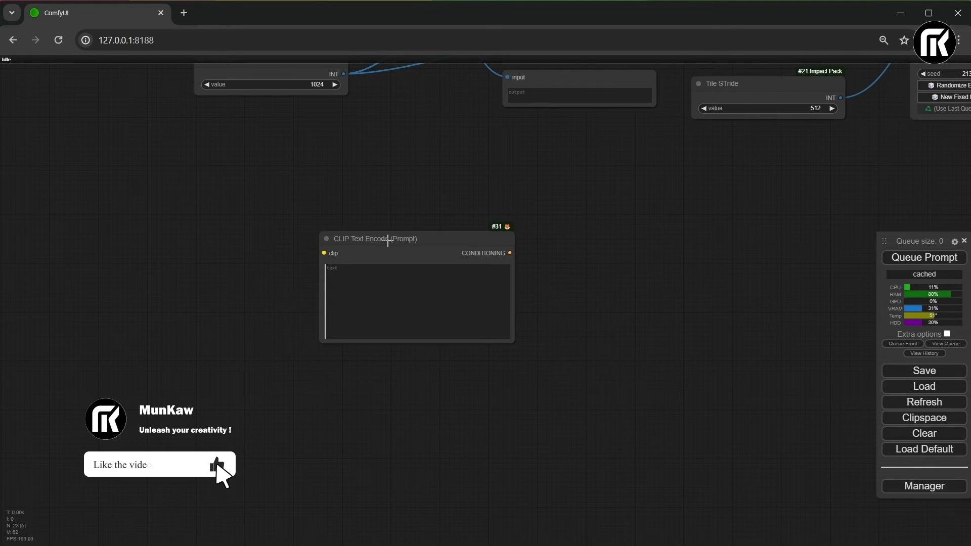
{"action": "left_click_drag", "start_coordinate": [323, 262], "coordinate": [285, 229]}
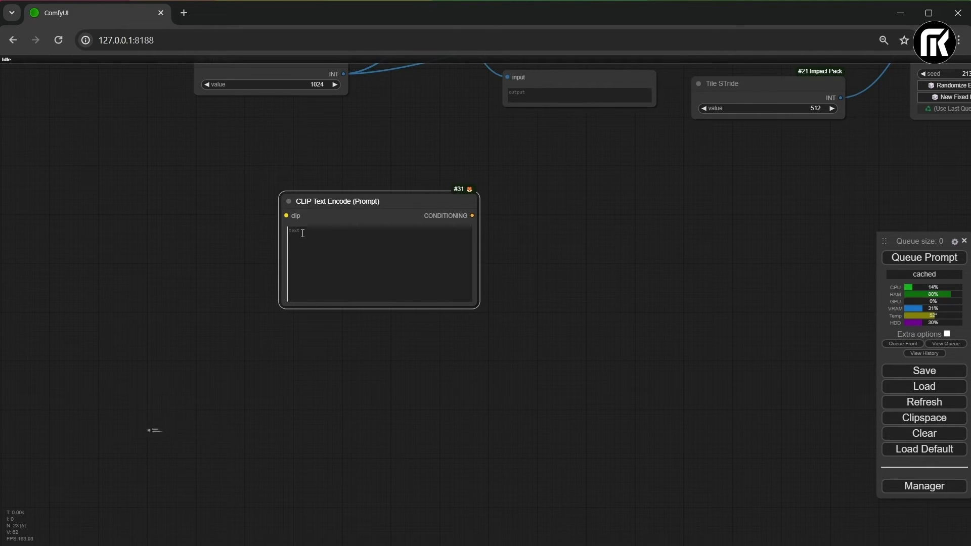
{"action": "left_click", "coordinate": [413, 254]}
{"action": "key", "text": "ctrl+v"}
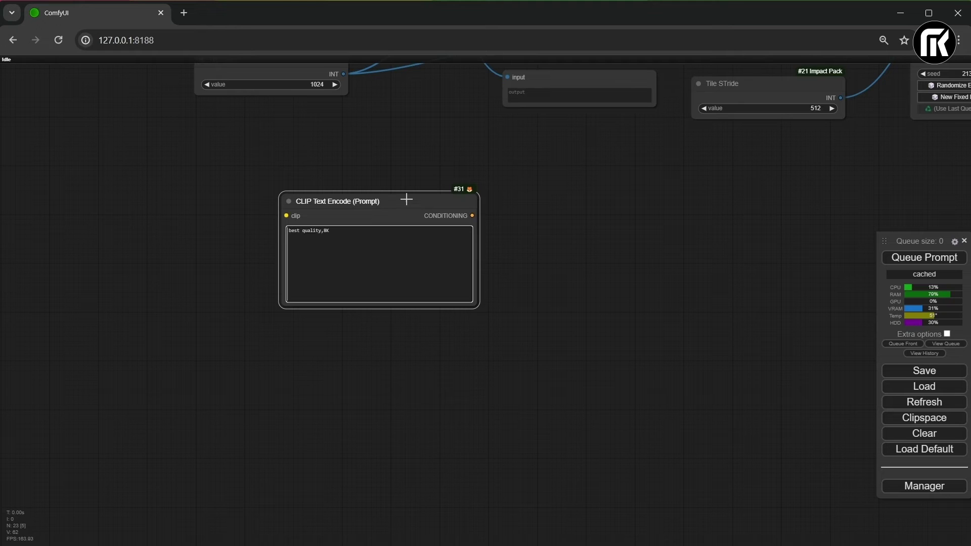
Step: Duplicate the CLIP Text Encode node below the original and replace the copy's prompt with "water mark"
{"action": "left_click_drag", "start_coordinate": [406, 201], "coordinate": [404, 336]}
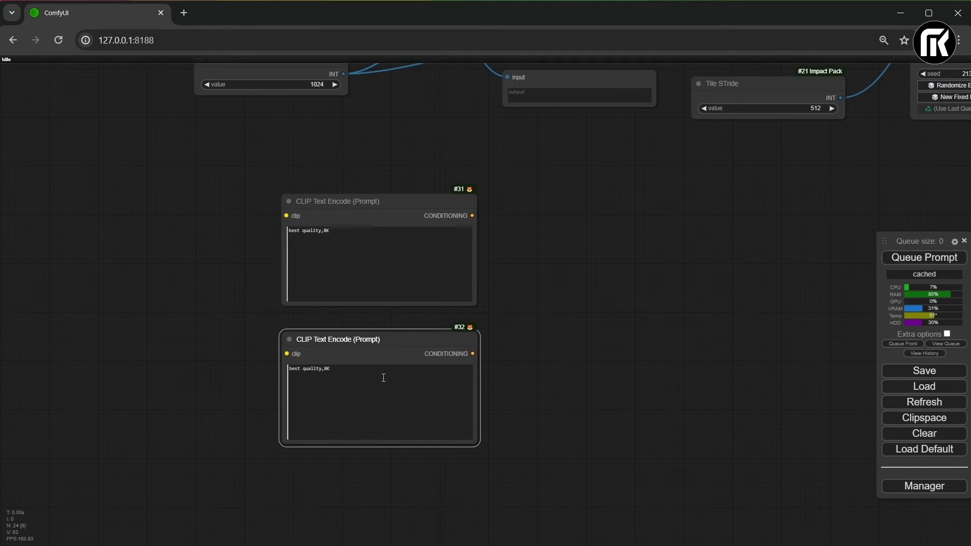
{"action": "left_click", "coordinate": [360, 377]}
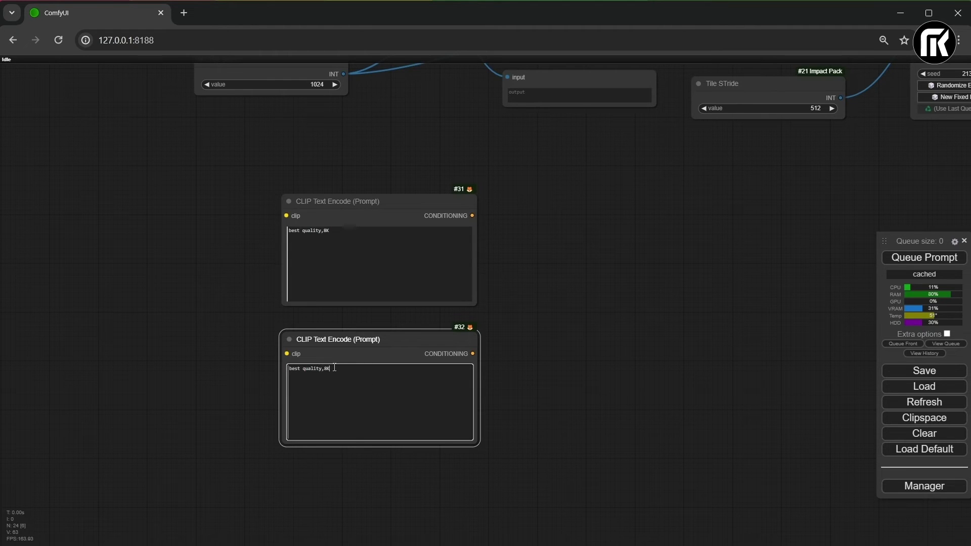
{"action": "left_click_drag", "start_coordinate": [334, 368], "coordinate": [218, 365]}
{"action": "type", "text": "water mark"}
{"action": "left_click", "coordinate": [548, 343]}
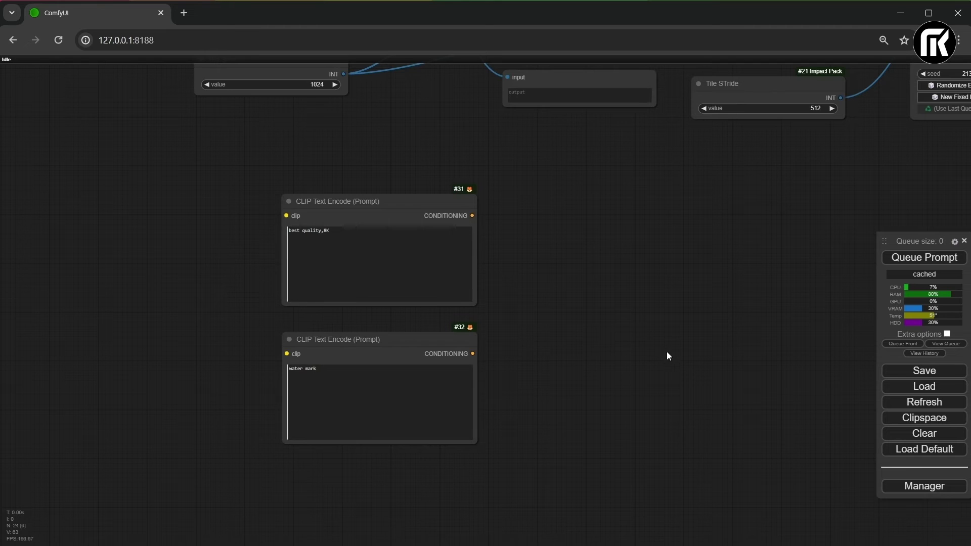
Step: Search the custom node installer for "sdu" to check the UltimateSDUpscale extension
{"action": "left_click", "coordinate": [922, 488]}
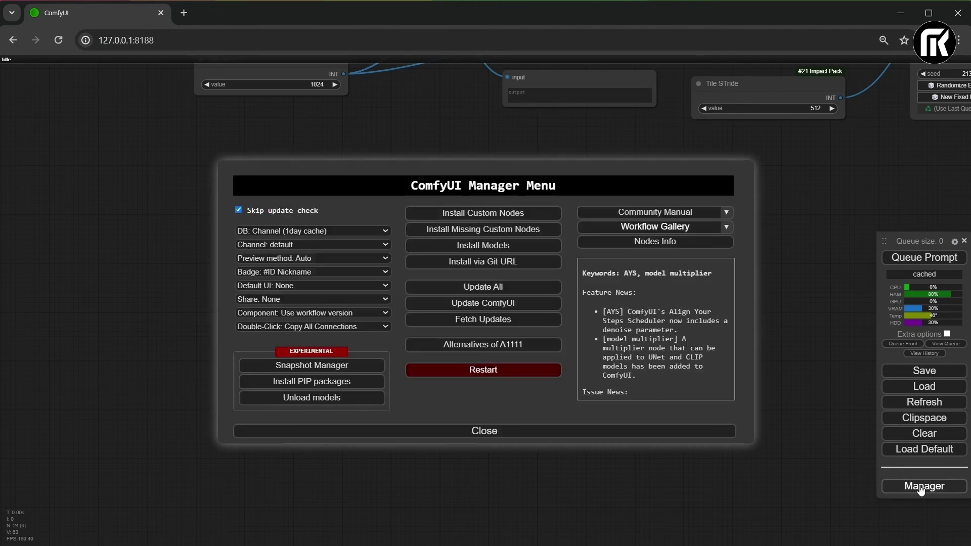
{"action": "left_click", "coordinate": [495, 213]}
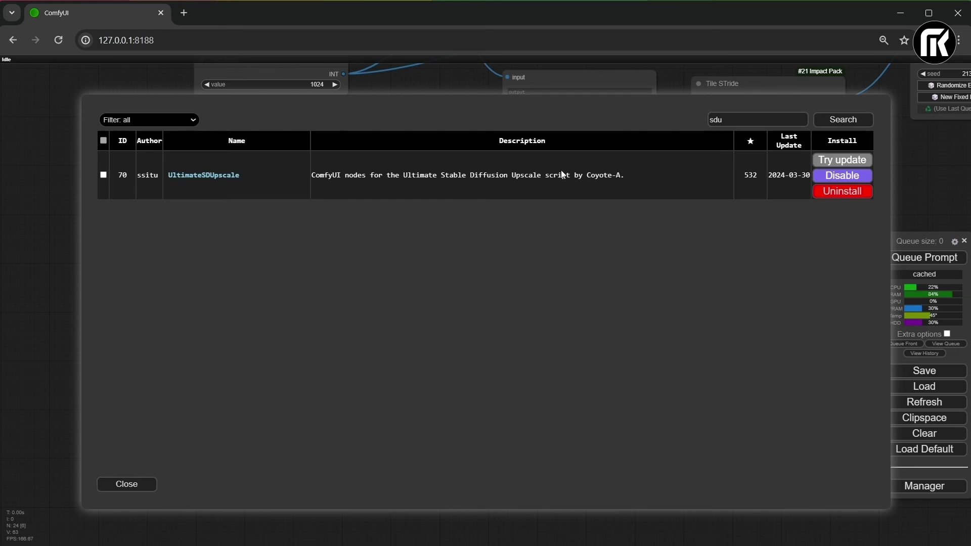
{"action": "left_click_drag", "start_coordinate": [739, 121], "coordinate": [684, 120]}
{"action": "left_click", "coordinate": [832, 121]}
{"action": "left_click", "coordinate": [120, 485]}
{"action": "left_click", "coordinate": [494, 433]}
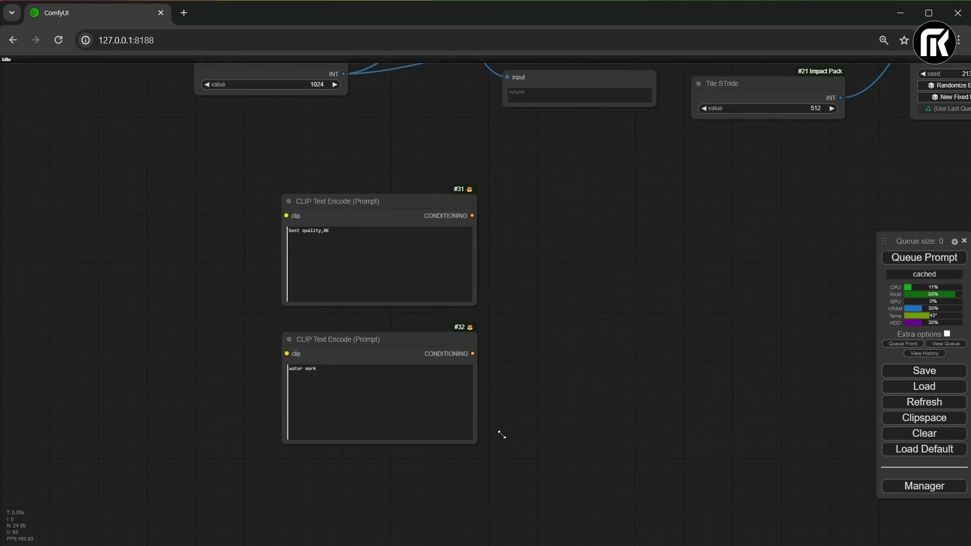
Step: Add an Ultimate SD Upscale node beside the two CLIP Text Encode nodes
{"action": "scroll", "coordinate": [631, 299], "scroll_direction": "up", "scroll_amount": 1}
{"action": "left_click_drag", "start_coordinate": [630, 300], "coordinate": [554, 273]}
{"action": "double_click", "coordinate": [515, 172]}
{"action": "type", "text": "u"}
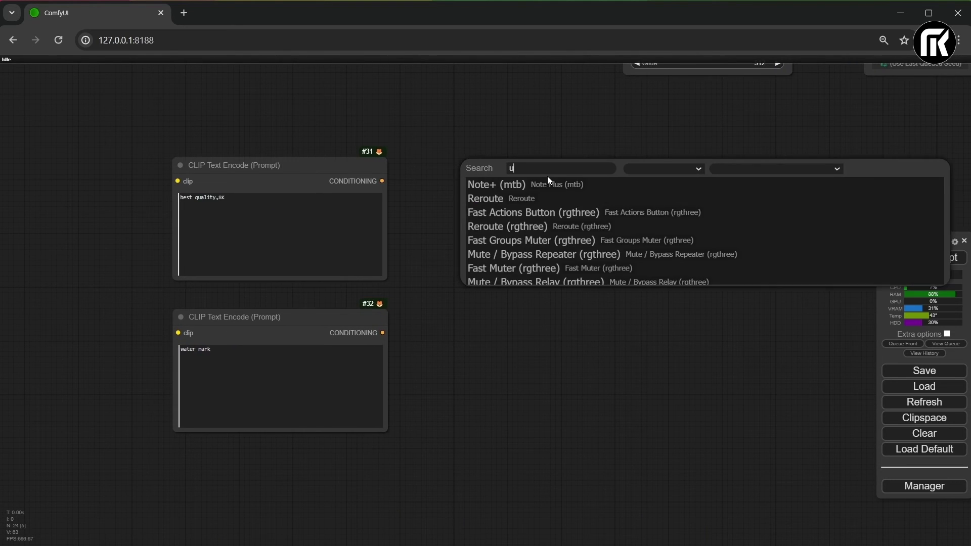
{"action": "type", "text": "ltimat"}
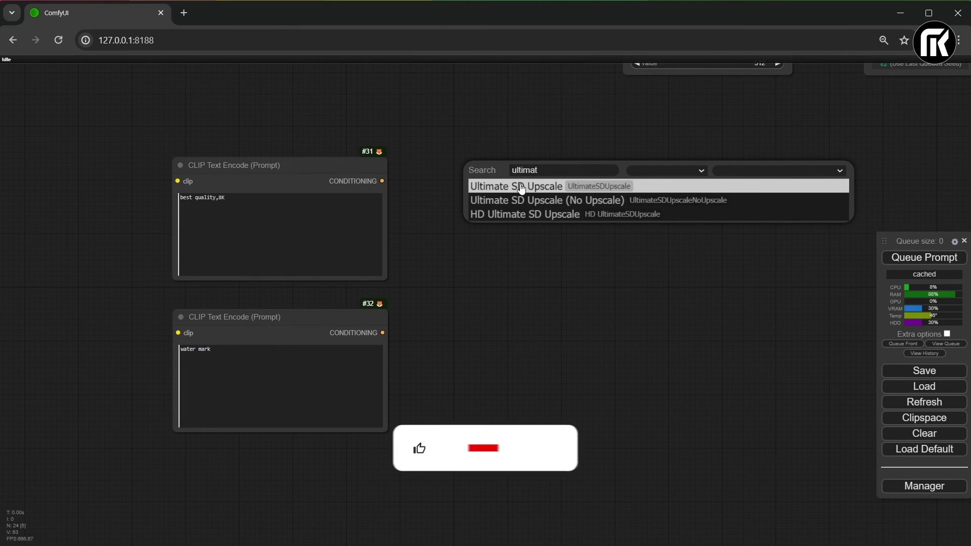
{"action": "left_click", "coordinate": [563, 186]}
{"action": "left_click_drag", "start_coordinate": [563, 186], "coordinate": [546, 161]}
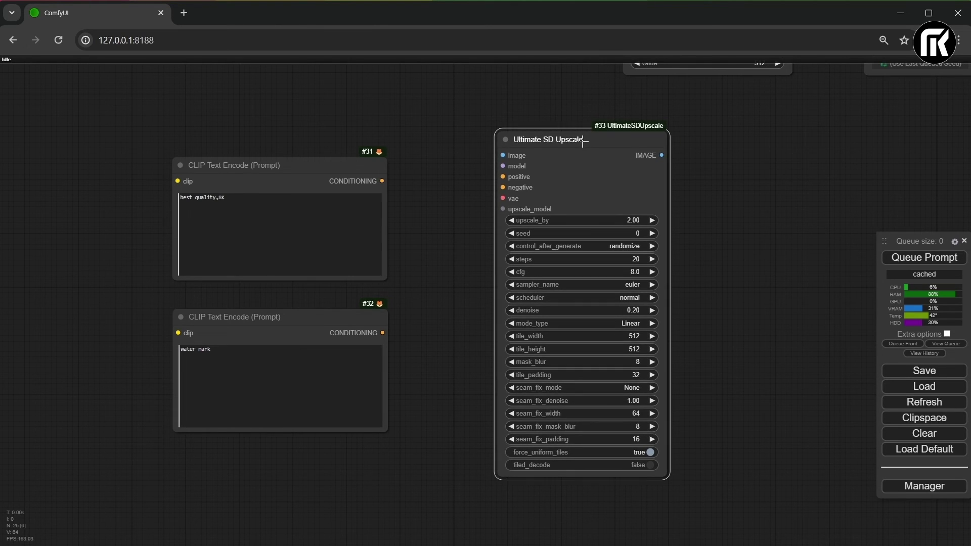
Step: Add a Load Upscale Model node below the prompt nodes and connect it to Ultimate SD Upscale's upscale_model input
{"action": "double_click", "coordinate": [335, 478]}
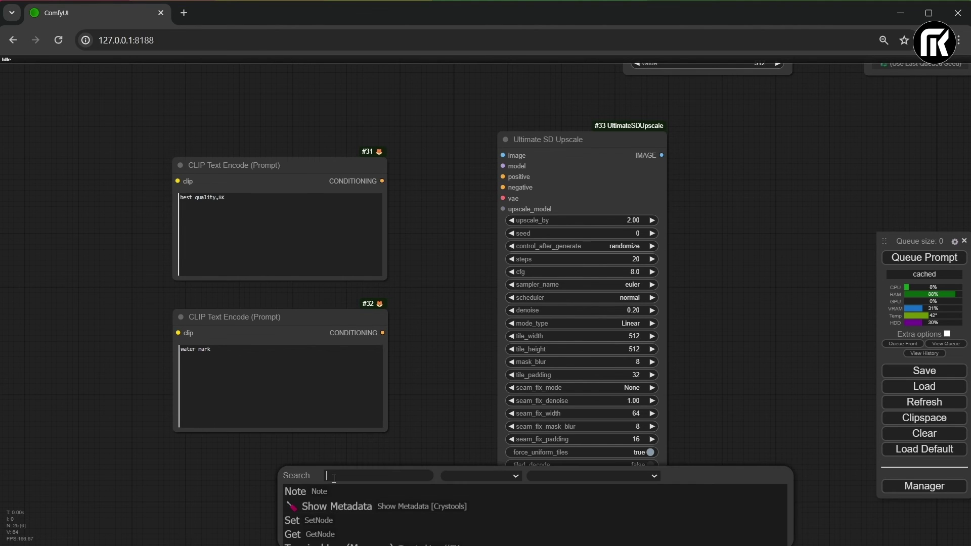
{"action": "type", "text": "loa"}
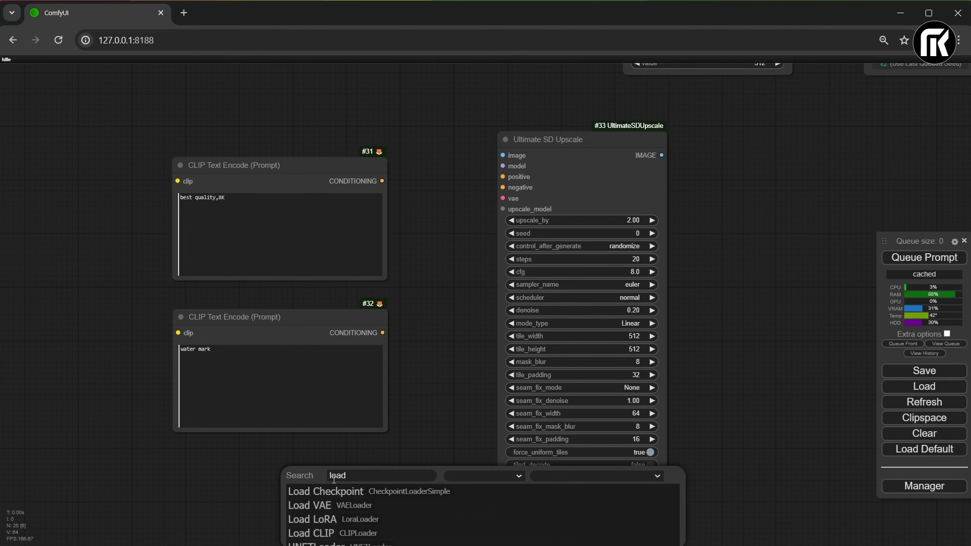
{"action": "type", "text": "d up"}
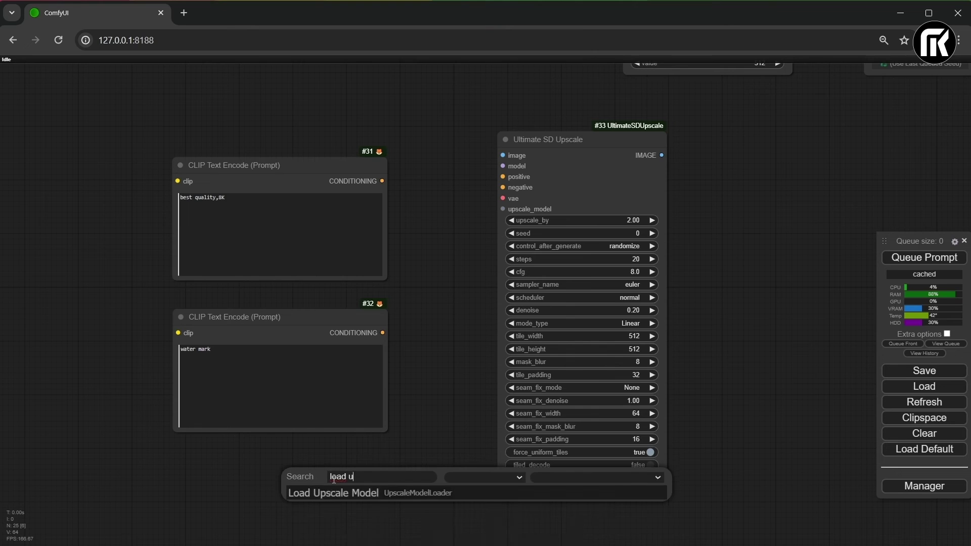
{"action": "left_click", "coordinate": [372, 493]}
{"action": "left_click_drag", "start_coordinate": [478, 470], "coordinate": [503, 209]}
Step: Connect the "water mark" prompt to Ultimate SD Upscale's negative, the "best quality,8K" prompt to positive, and ColorMatch's image output to image
{"action": "left_click_drag", "start_coordinate": [381, 333], "coordinate": [504, 188]}
{"action": "left_click_drag", "start_coordinate": [382, 181], "coordinate": [504, 177]}
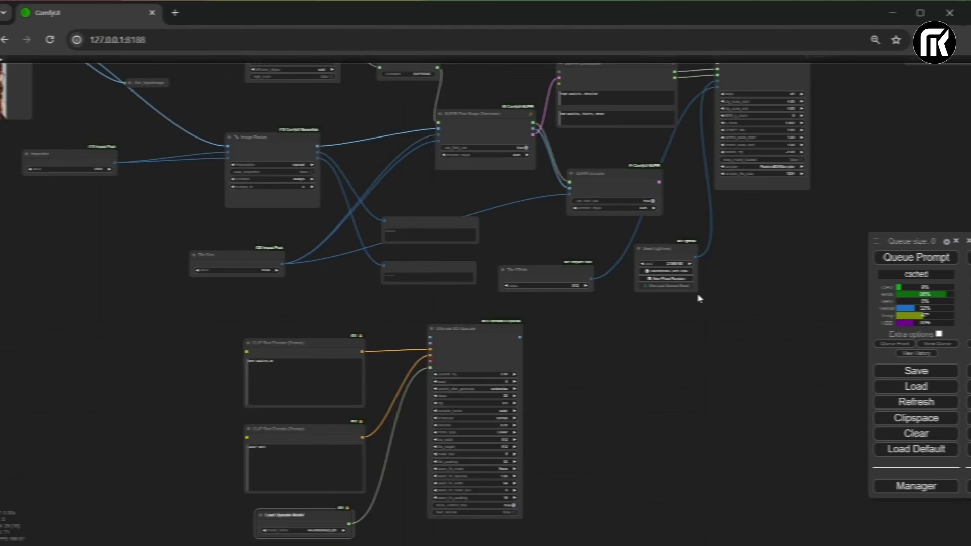
{"action": "scroll", "coordinate": [803, 251], "scroll_direction": "down", "scroll_amount": 3}
{"action": "left_click_drag", "start_coordinate": [803, 251], "coordinate": [655, 244]}
{"action": "scroll", "coordinate": [881, 126], "scroll_direction": "up", "scroll_amount": 3}
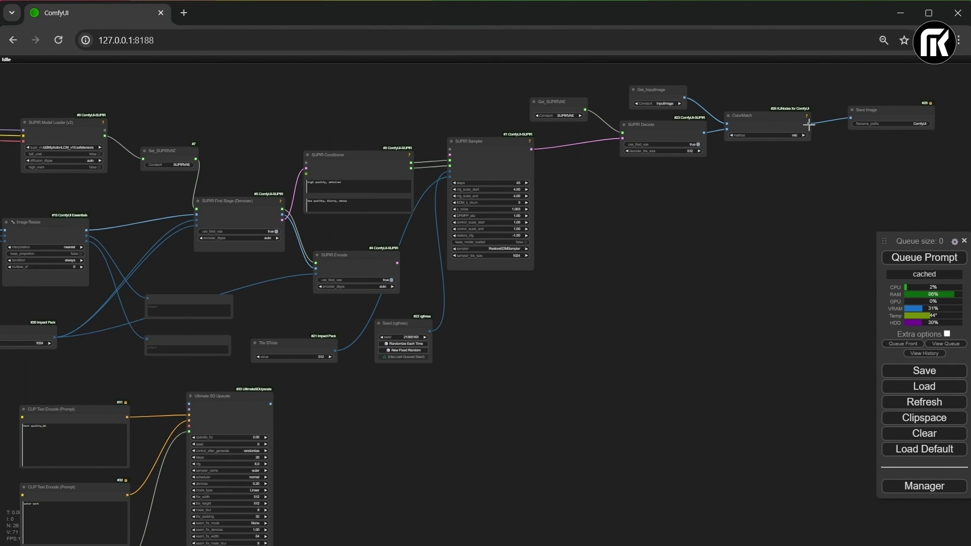
{"action": "left_click_drag", "start_coordinate": [809, 124], "coordinate": [218, 406]}
Step: Duplicate the Save Image node next to Ultimate SD Upscale and connect the upscaler's IMAGE output to the copy's images input
{"action": "left_click_drag", "start_coordinate": [371, 413], "coordinate": [656, 323]}
{"action": "scroll", "coordinate": [656, 323], "scroll_direction": "up", "scroll_amount": 1}
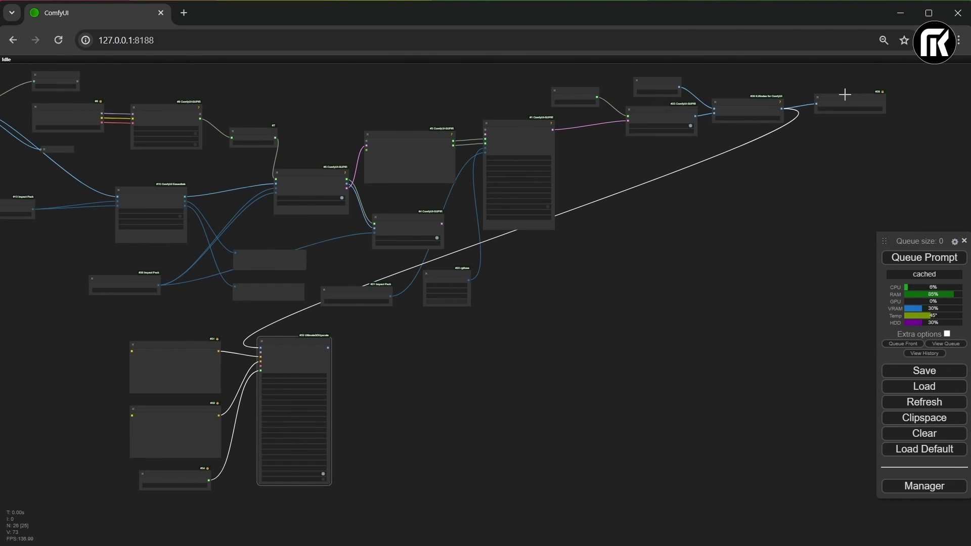
{"action": "left_click_drag", "start_coordinate": [846, 95], "coordinate": [394, 332]}
{"action": "scroll", "coordinate": [393, 332], "scroll_direction": "up", "scroll_amount": 9}
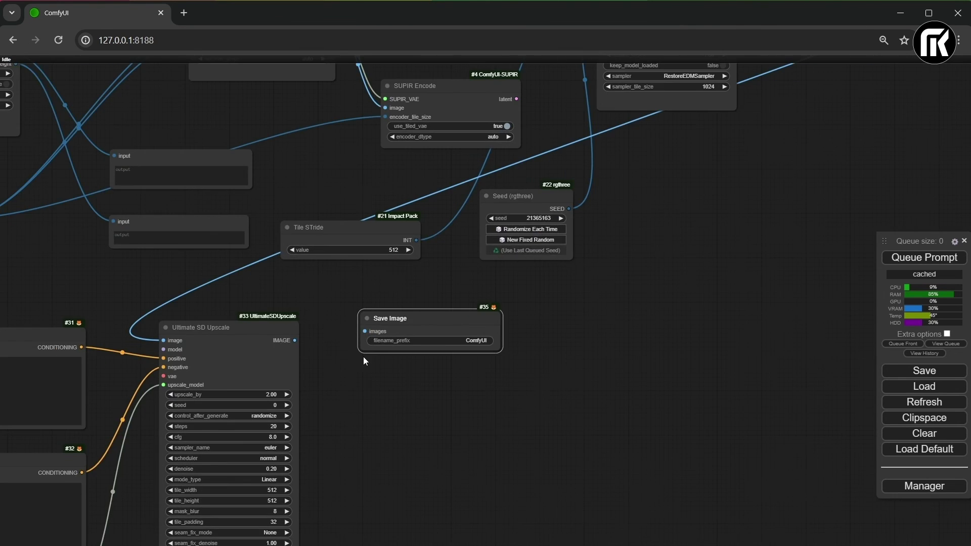
{"action": "left_click_drag", "start_coordinate": [465, 311], "coordinate": [467, 311]}
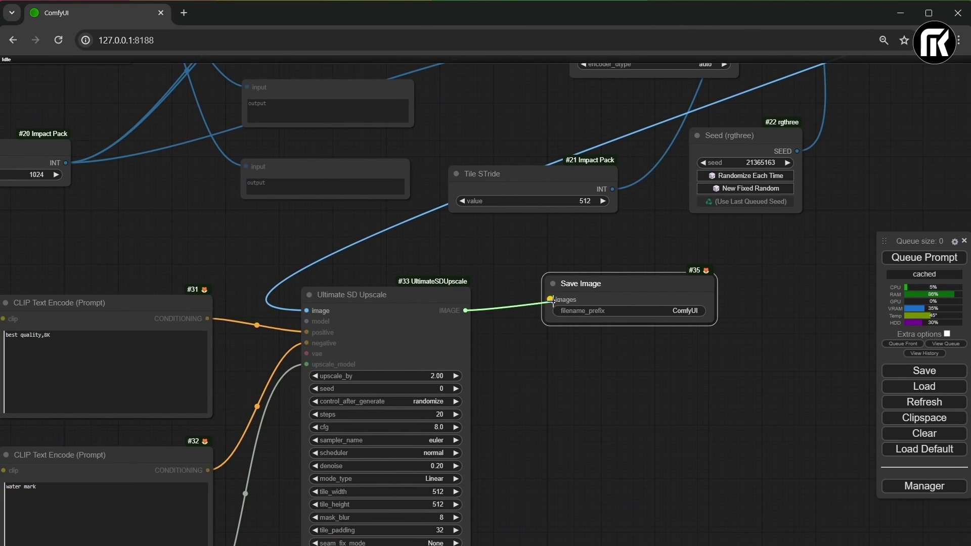
{"action": "left_click_drag", "start_coordinate": [554, 301], "coordinate": [554, 299]}
{"action": "left_click_drag", "start_coordinate": [615, 287], "coordinate": [571, 310]}
Step: Add an image comparison node in the empty area beyond the new Save Image node
{"action": "scroll", "coordinate": [551, 333], "scroll_direction": "down", "scroll_amount": 10}
{"action": "double_click", "coordinate": [552, 333]}
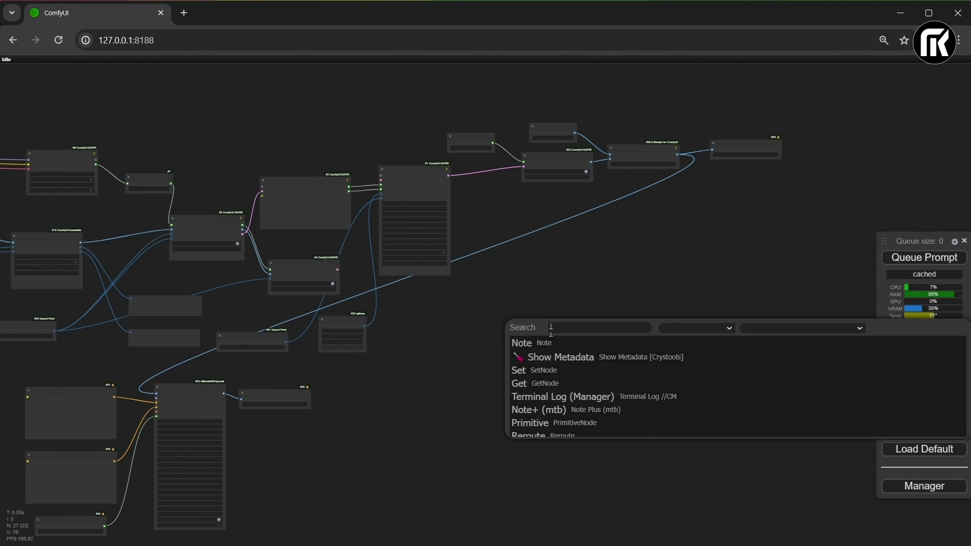
{"action": "type", "text": "image comp"}
{"action": "left_click", "coordinate": [568, 386]}
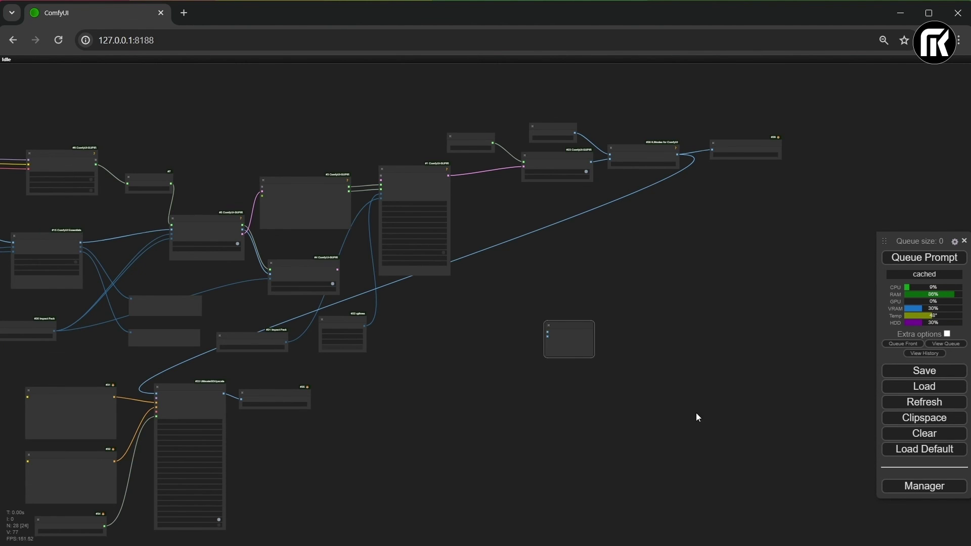
{"action": "scroll", "coordinate": [305, 431], "scroll_direction": "up", "scroll_amount": 7}
Step: Connect Ultimate SD Upscale's IMAGE output and Load Image's IMAGE output to the image comparison node's two inputs
{"action": "left_click_drag", "start_coordinate": [147, 357], "coordinate": [778, 250]}
{"action": "scroll", "coordinate": [636, 252], "scroll_direction": "down", "scroll_amount": 6}
{"action": "left_click_drag", "start_coordinate": [609, 257], "coordinate": [674, 390]}
{"action": "left_click_drag", "start_coordinate": [29, 181], "coordinate": [666, 256]}
{"action": "scroll", "coordinate": [799, 362], "scroll_direction": "up", "scroll_amount": 6}
{"action": "left_click_drag", "start_coordinate": [721, 324], "coordinate": [809, 439]}
{"action": "scroll", "coordinate": [799, 439], "scroll_direction": "down", "scroll_amount": 6}
{"action": "left_click_drag", "start_coordinate": [486, 503], "coordinate": [667, 372]}
{"action": "left_click_drag", "start_coordinate": [577, 318], "coordinate": [571, 390]}
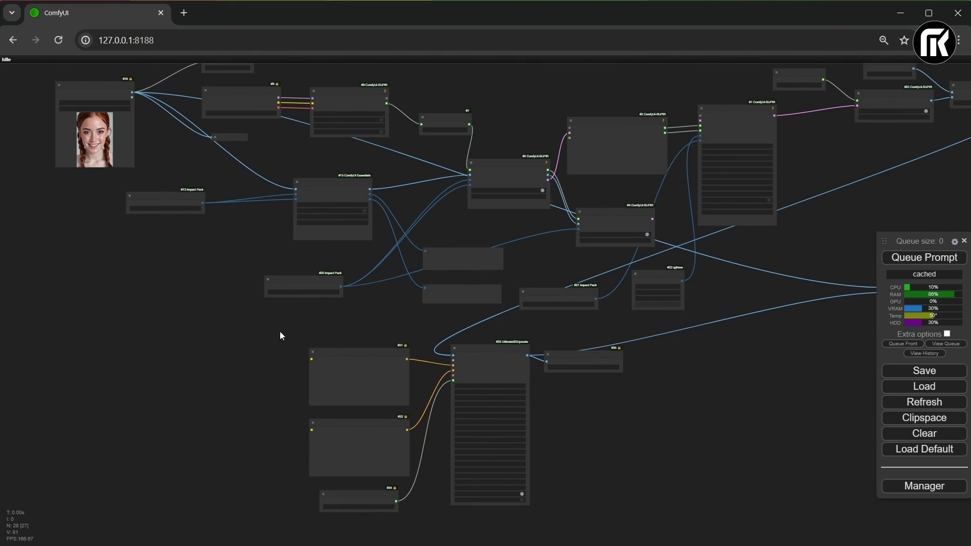